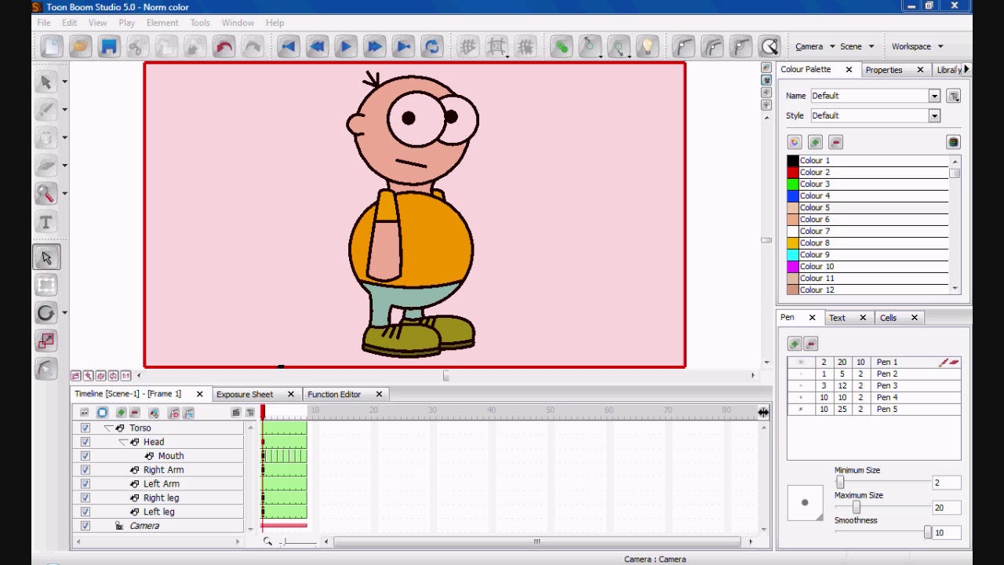
- Collapse the Head layer's Mouth row and select the Torso layer in the Timeline
left_click(124, 441)
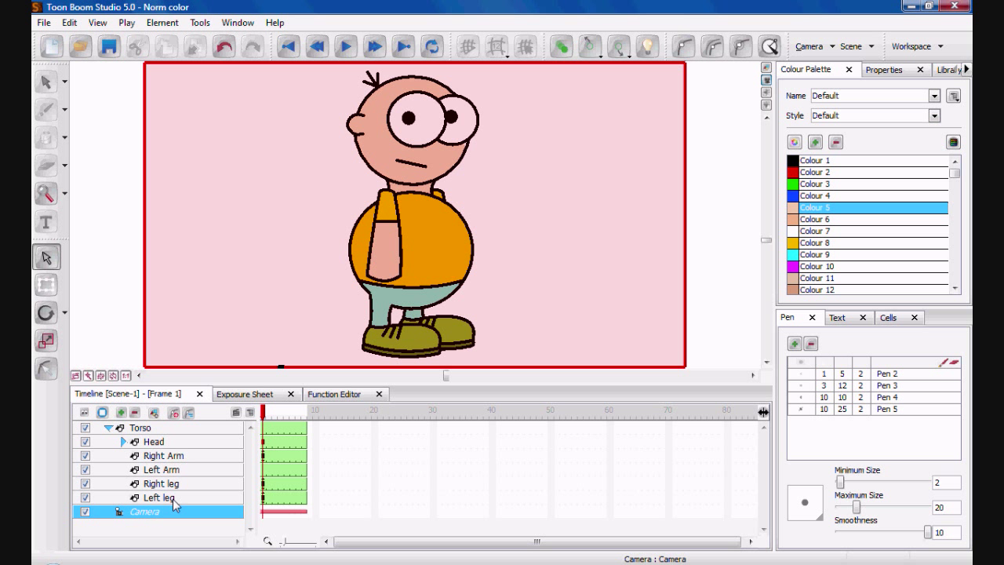
left_click(144, 429)
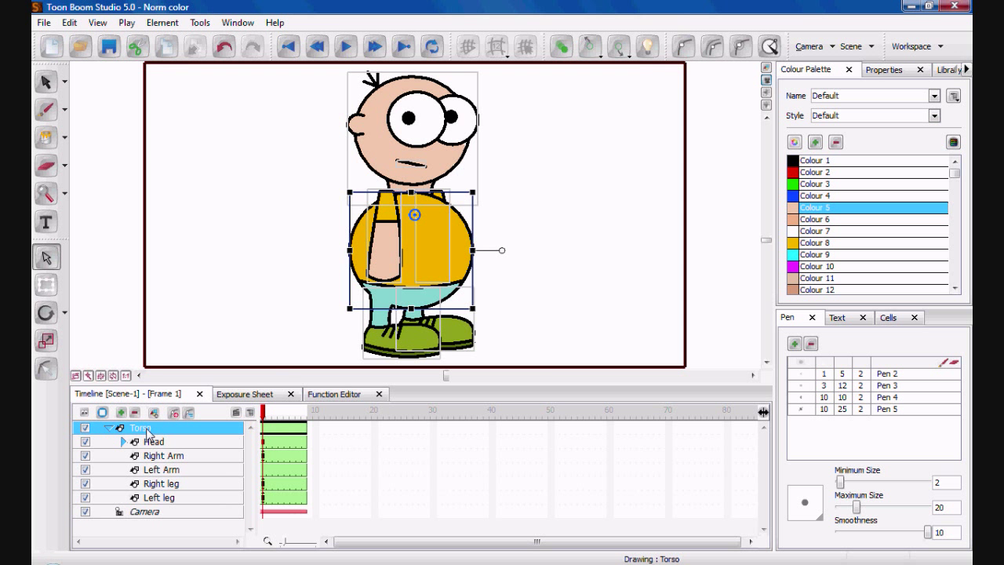
- With the Rotate tool and grid snapping on, move the Torso's pivot up to the top of the torso
left_click(45, 315)
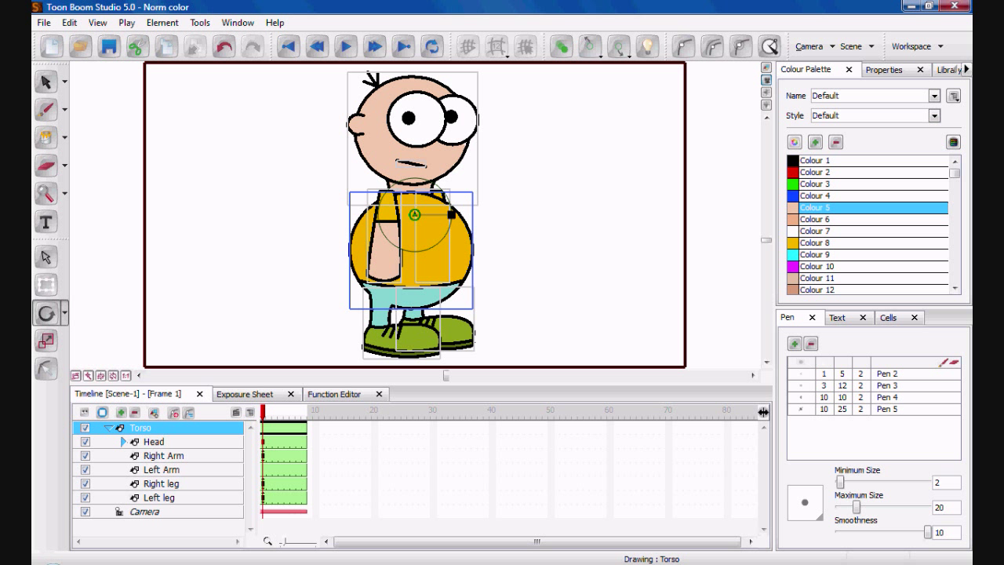
key("ctrl+g")
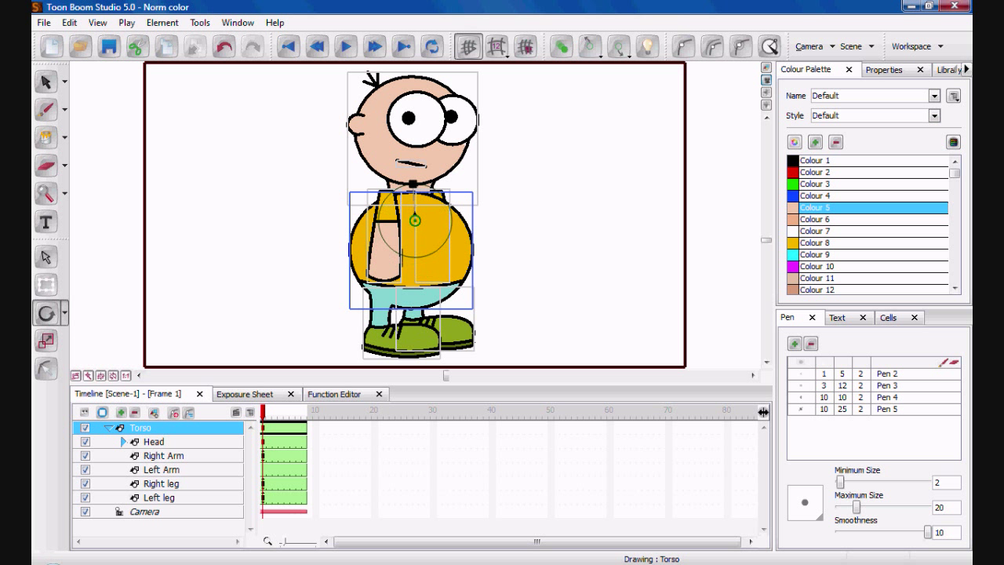
left_click_drag(459, 251, 456, 226)
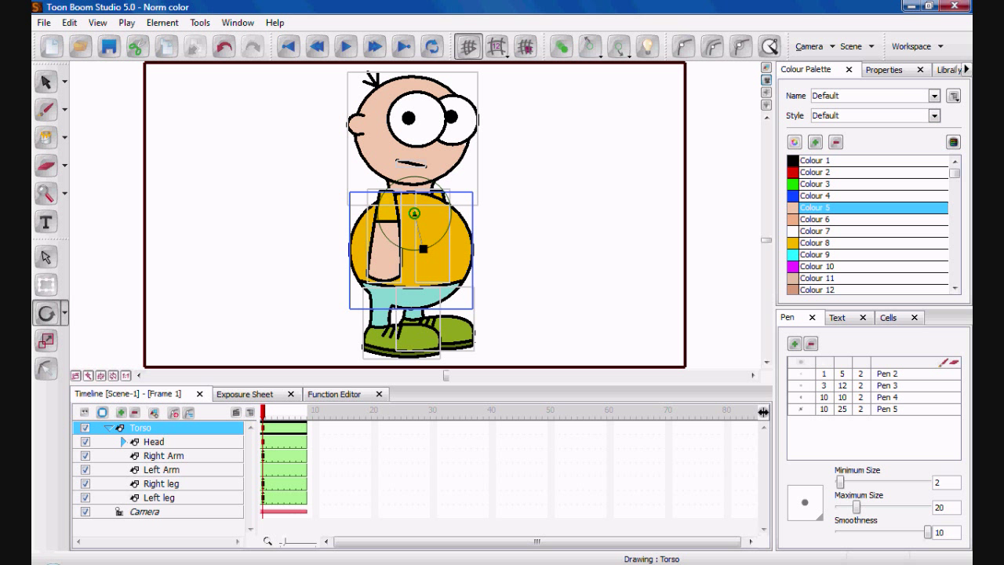
left_click(258, 222)
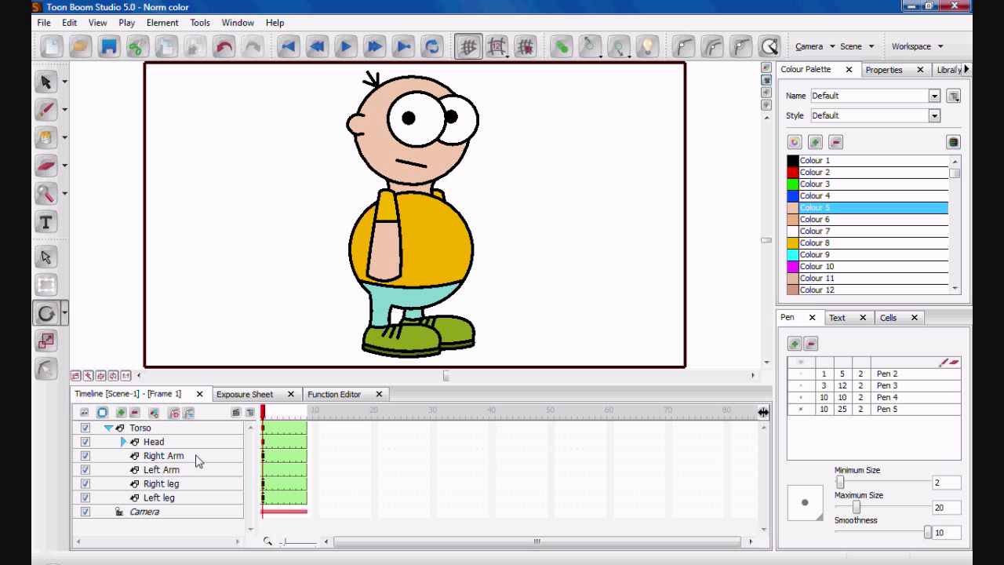
- Select the Head layer and drag its rotation pivot down to the neck with grid snapping
left_click(175, 458)
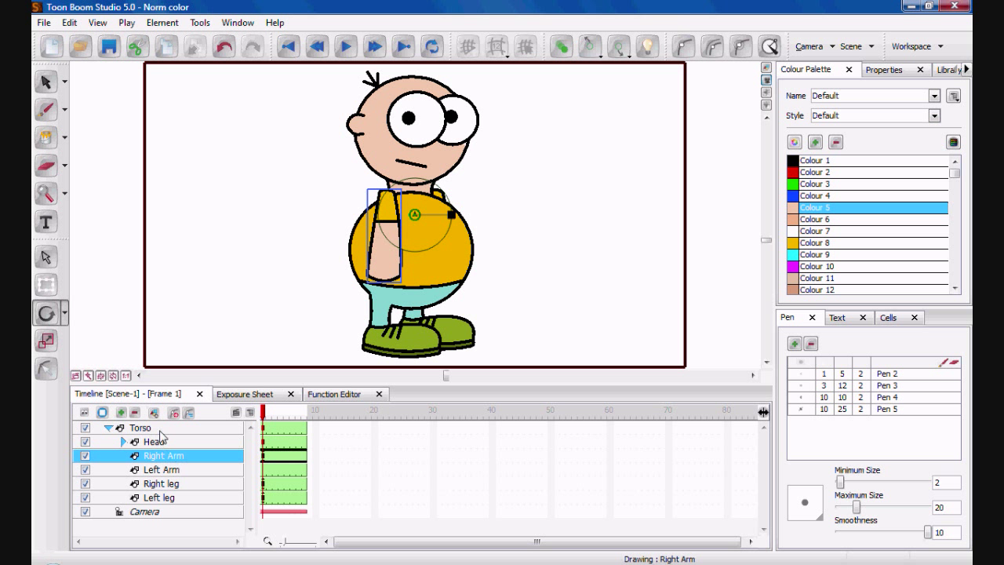
left_click(163, 429)
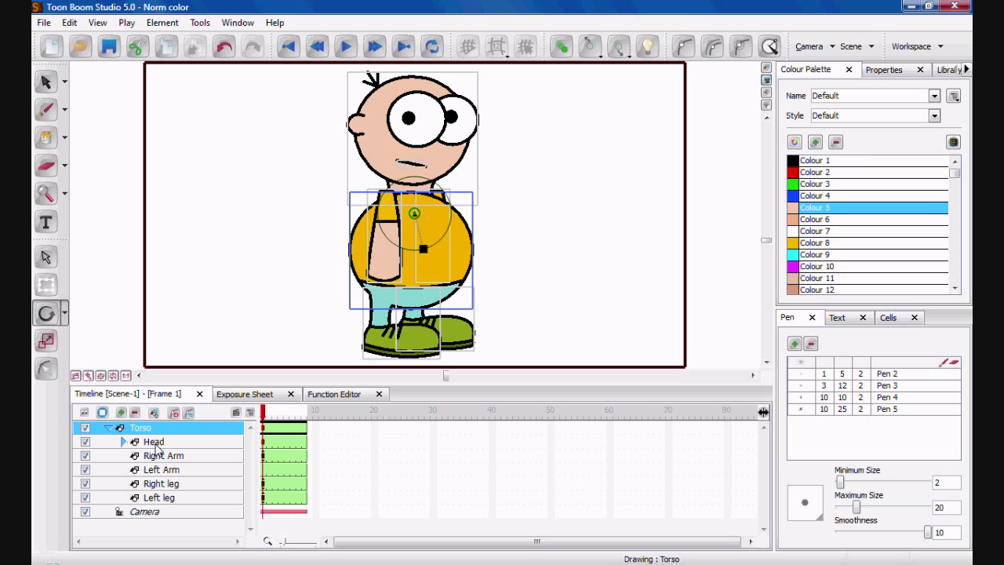
left_click(155, 444)
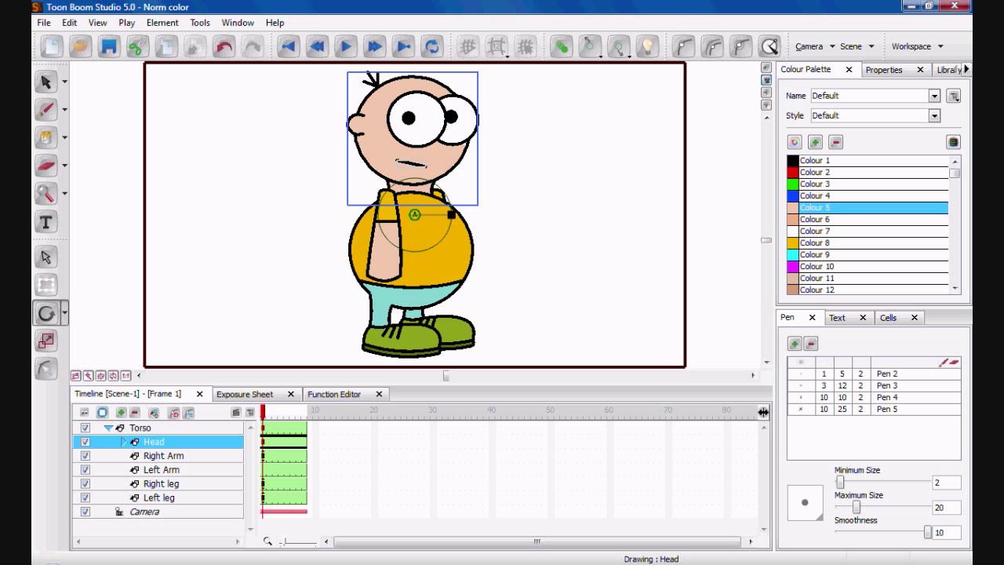
key("ctrl+apostrophe")
mouse_move(415, 214)
left_mouse_down()
mouse_move(398, 186)
mouse_move(419, 213)
mouse_move(409, 218)
mouse_move(428, 207)
mouse_move(408, 216)
mouse_move(419, 219)
left_mouse_up()
- Undo the accidental head rotation and move the Right Arm and Left Arm pivots to the shoulders
key("ctrl+z")
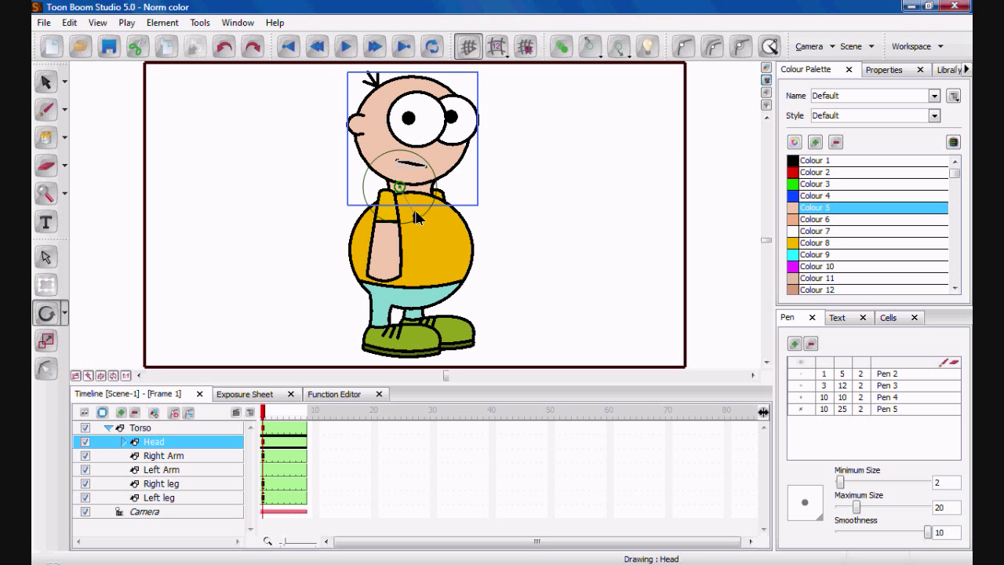
left_click(153, 458)
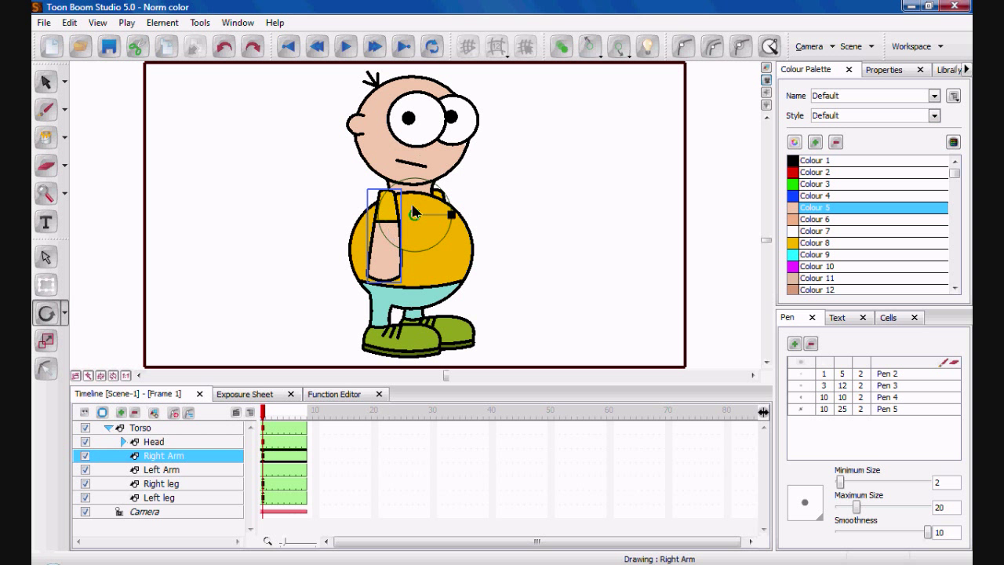
key("ctrl+apostrophe")
left_click_drag(414, 215, 386, 197)
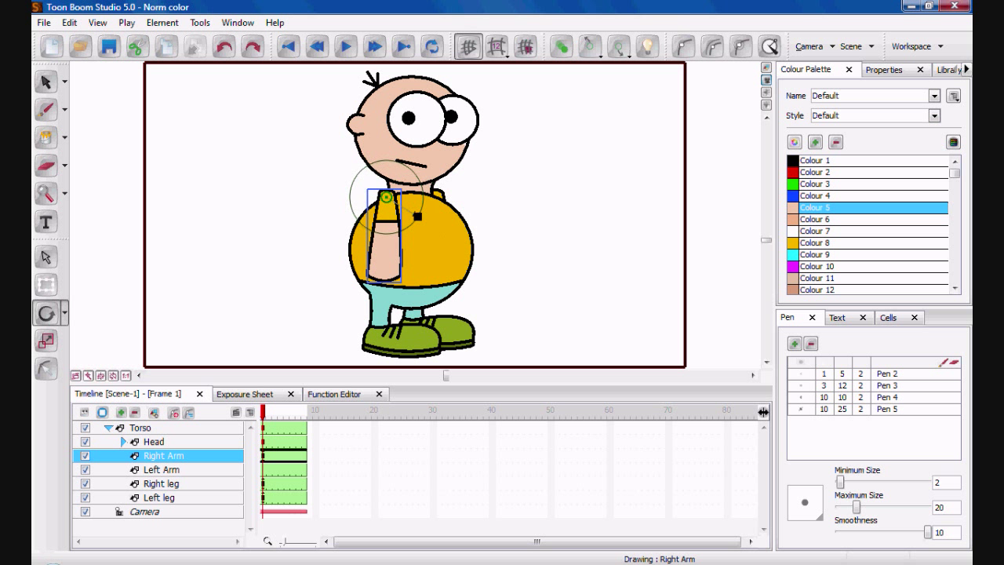
left_click(179, 469)
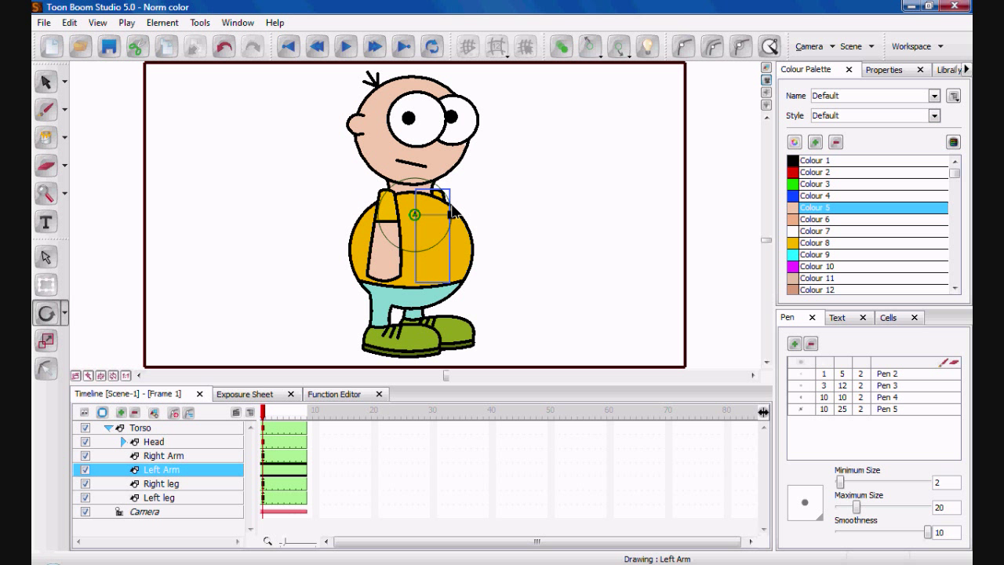
key("ctrl+apostrophe")
left_click_drag(414, 214, 437, 194)
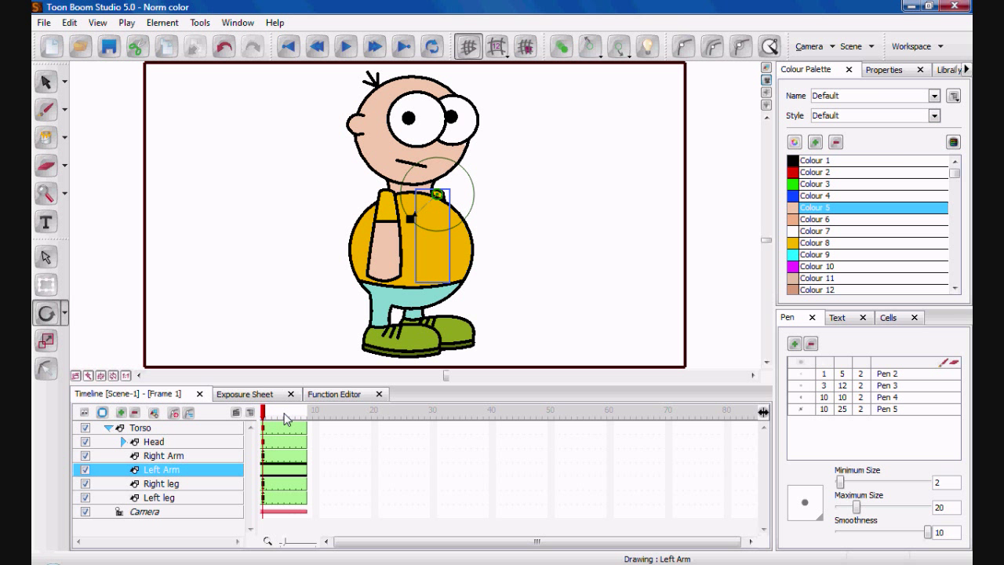
- Move the Right leg and Left leg pivots to the tops of the legs, then test-rotate the Left leg
left_click(174, 484)
key("ctrl+apostrophe")
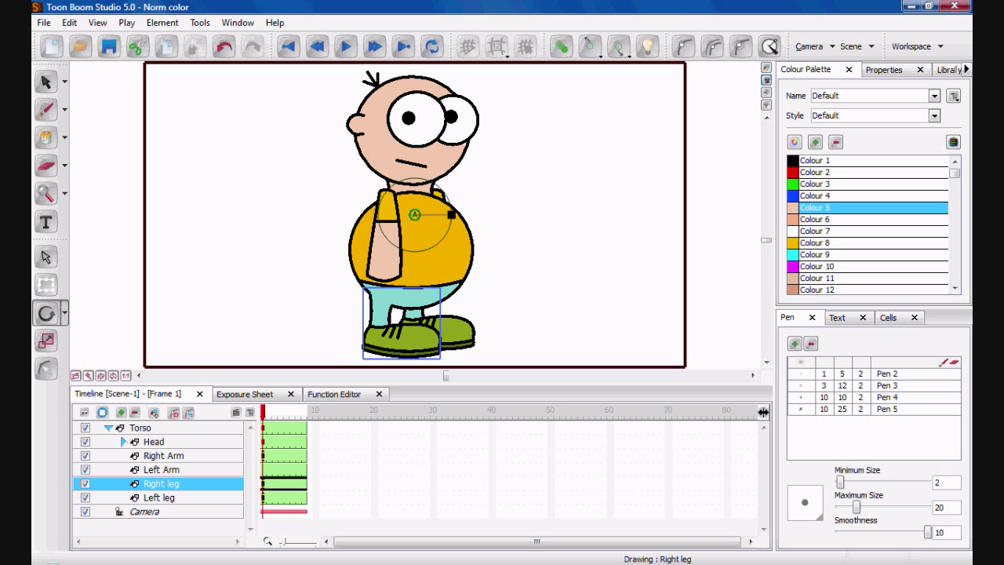
key("ctrl+apostrophe")
left_click_drag(414, 214, 377, 299)
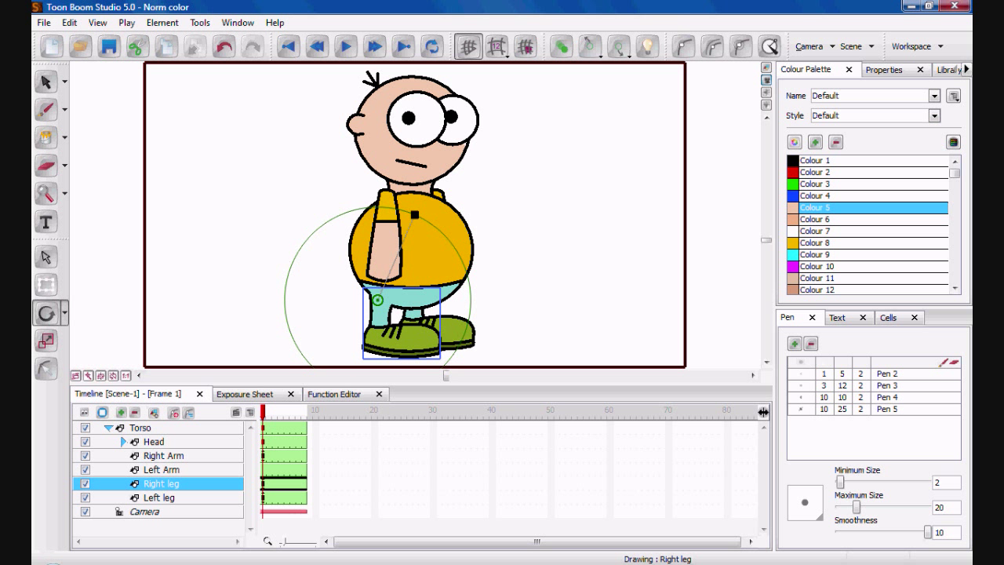
left_click(207, 497)
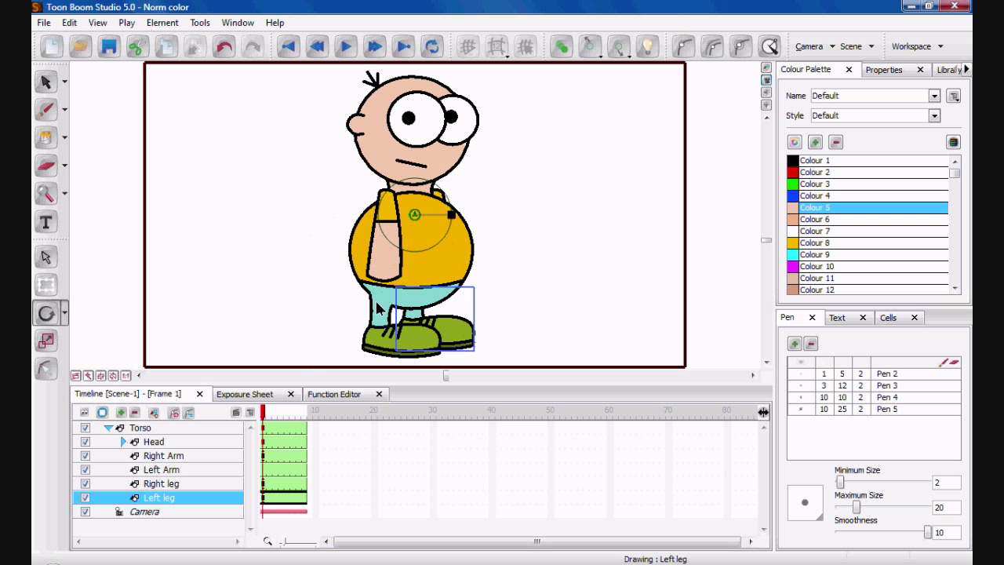
key("ctrl+apostrophe")
left_click_drag(414, 214, 413, 312)
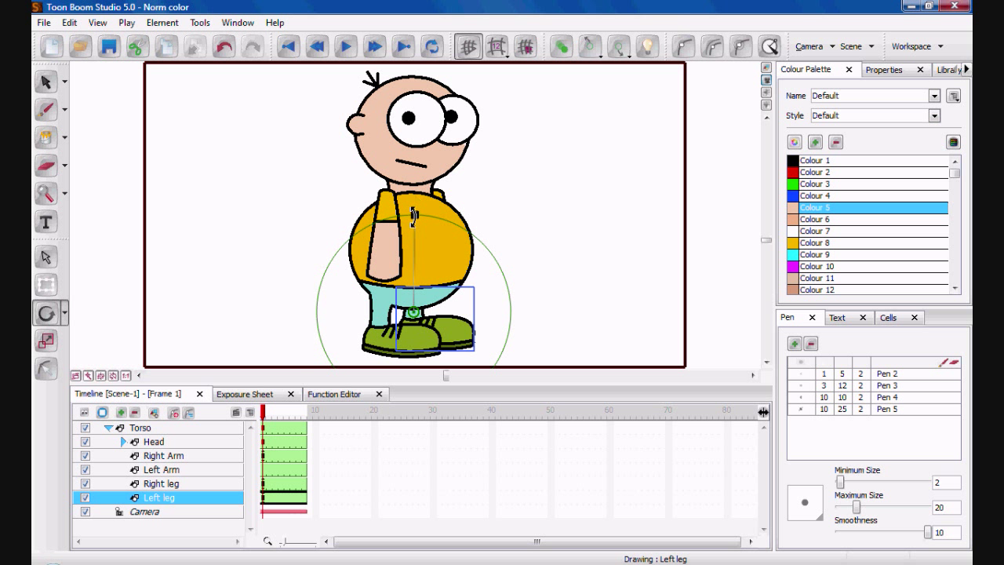
mouse_move(413, 214)
left_mouse_down()
mouse_move(381, 228)
mouse_move(408, 206)
mouse_move(442, 220)
mouse_move(394, 212)
mouse_move(417, 216)
mouse_move(419, 201)
mouse_move(436, 196)
mouse_move(402, 206)
mouse_move(463, 220)
mouse_move(444, 157)
mouse_move(467, 222)
mouse_move(457, 175)
mouse_move(427, 216)
mouse_move(412, 200)
mouse_move(441, 226)
mouse_move(455, 215)
mouse_move(427, 202)
mouse_move(431, 213)
mouse_move(416, 222)
left_mouse_up()
left_click(164, 484)
left_click(436, 194)
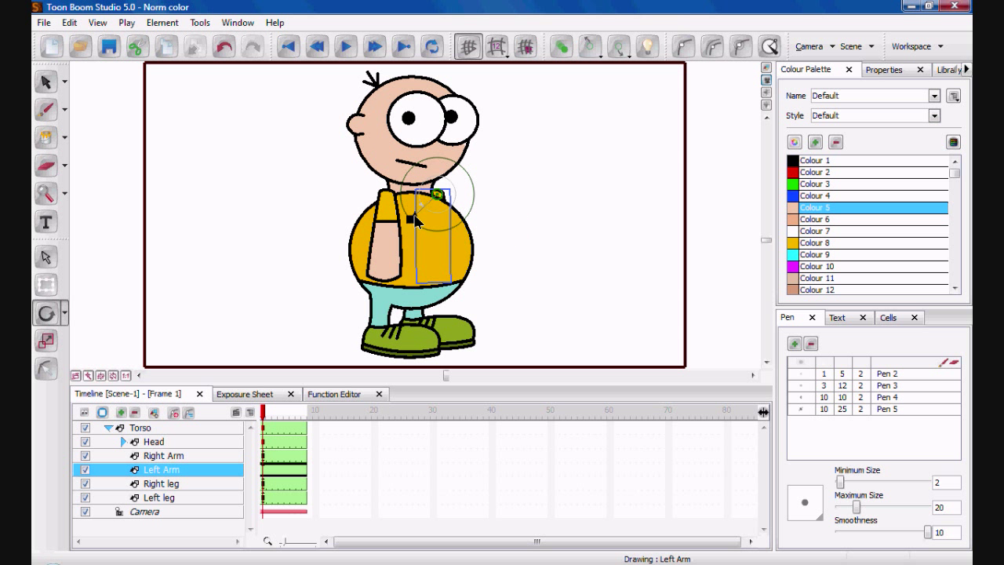
left_click(224, 46)
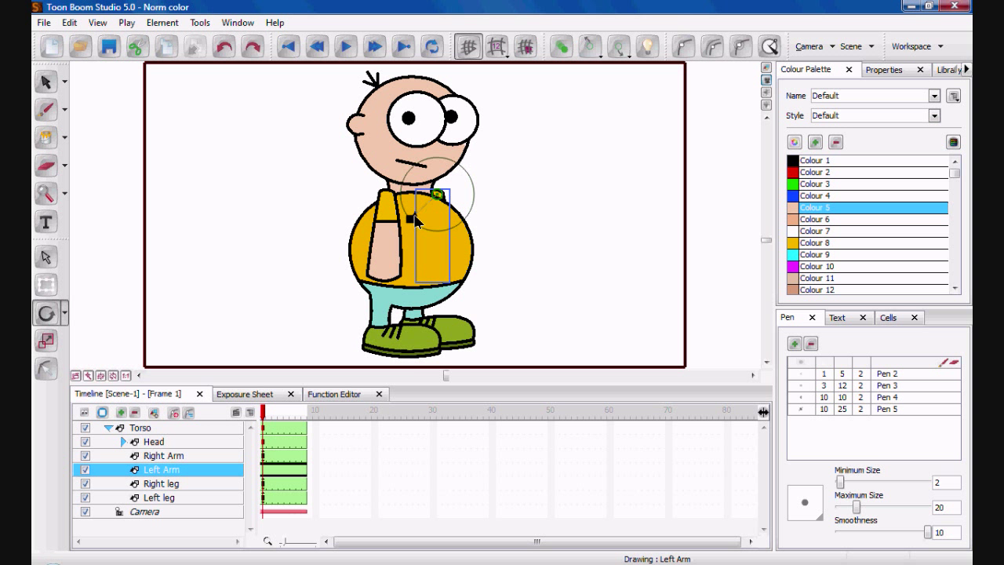
left_click(420, 323)
left_click(375, 345)
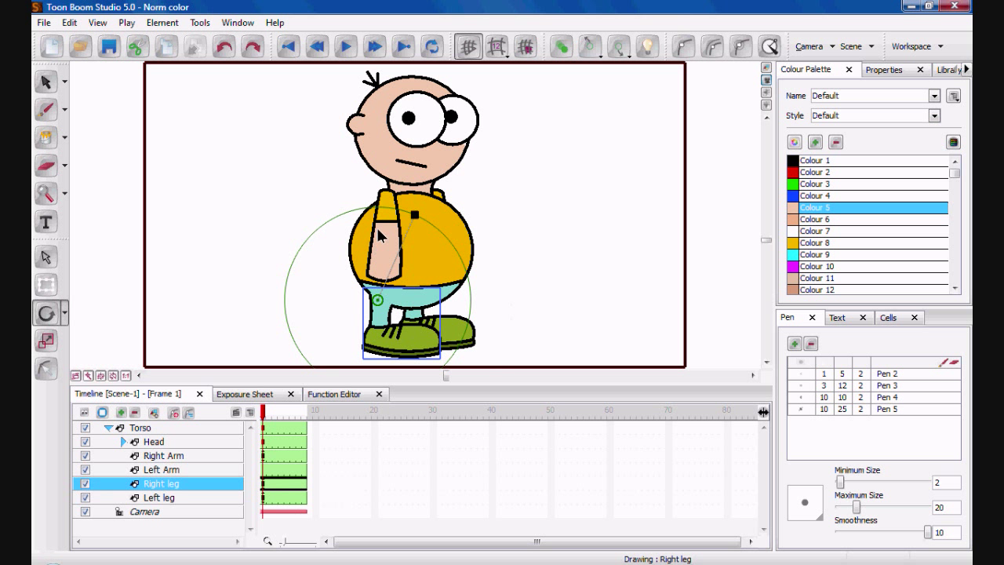
left_click(380, 233)
left_click(441, 192)
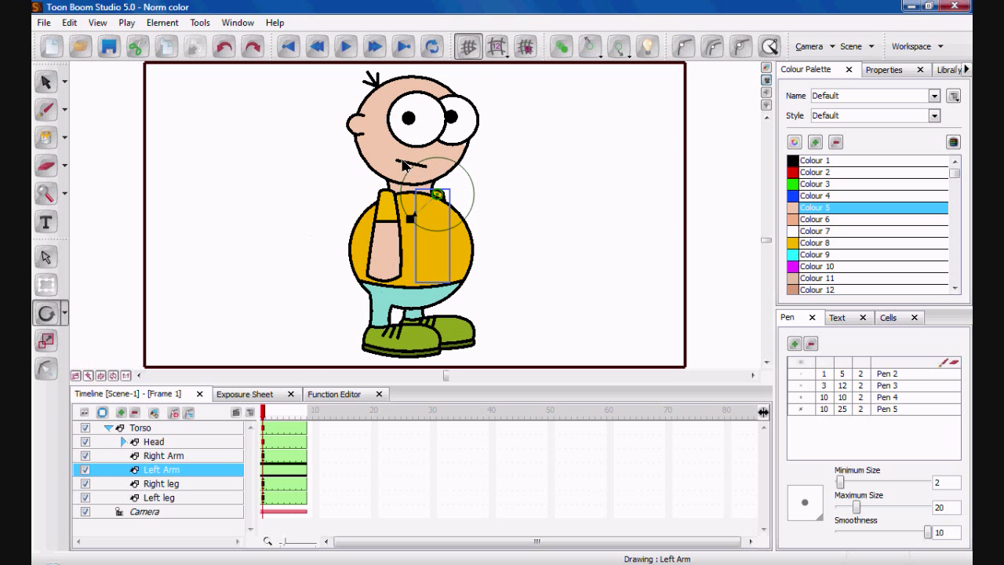
left_click(405, 165)
left_click(389, 162)
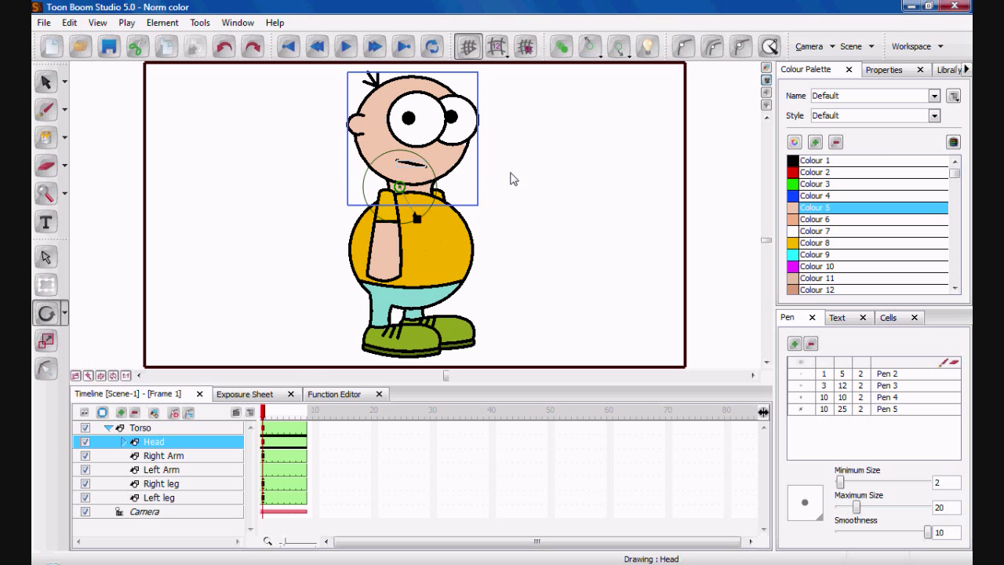
left_click(511, 179)
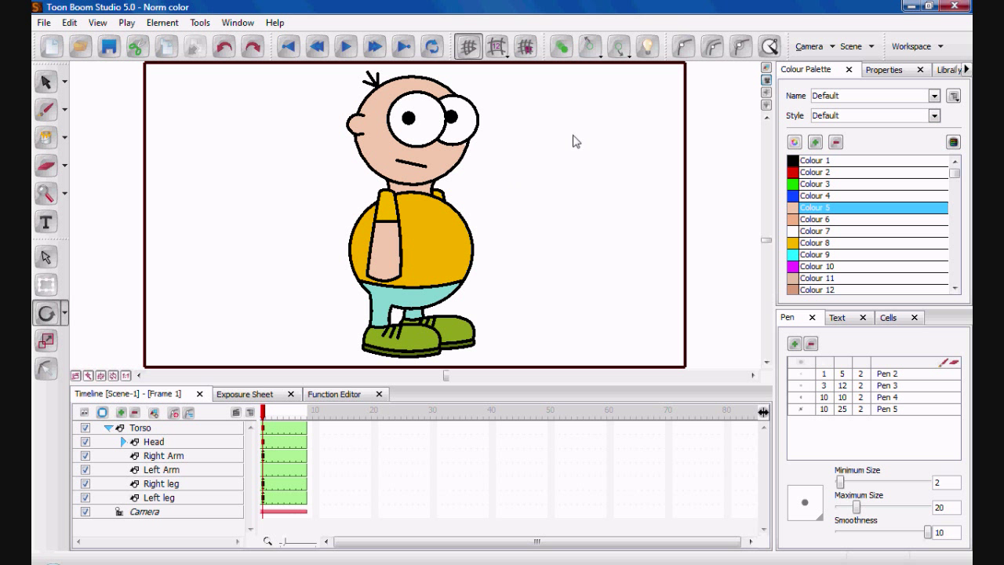
- Show the library, preview the head and mouth animation, then collapse the Head and Torso layers
left_click(941, 70)
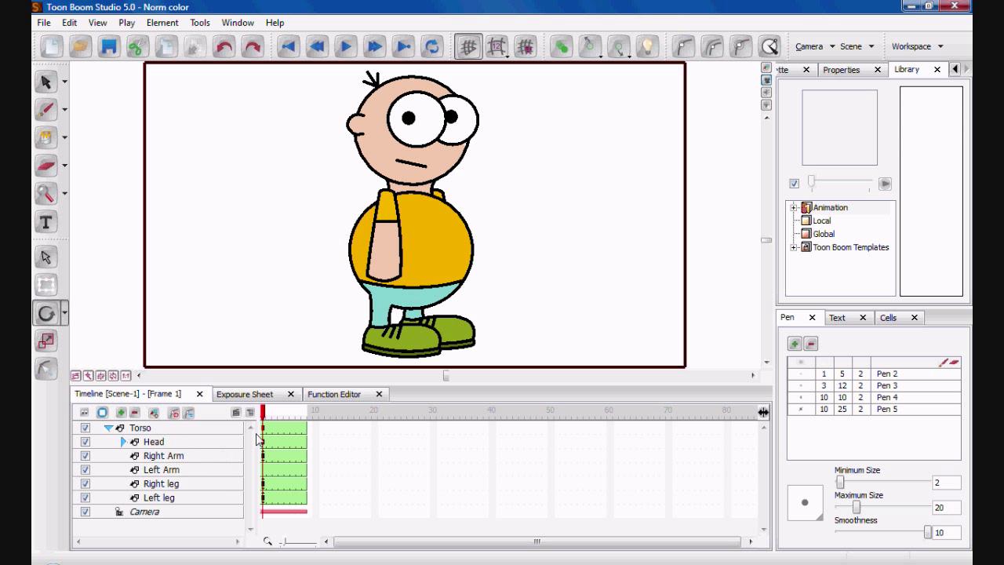
left_click_drag(276, 446, 306, 444)
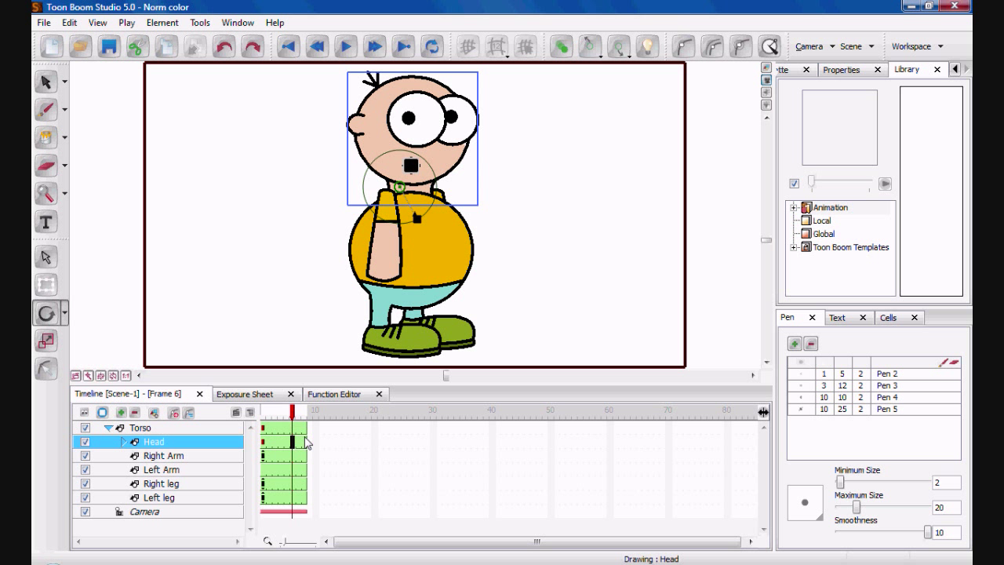
left_click(124, 442)
left_click(267, 457)
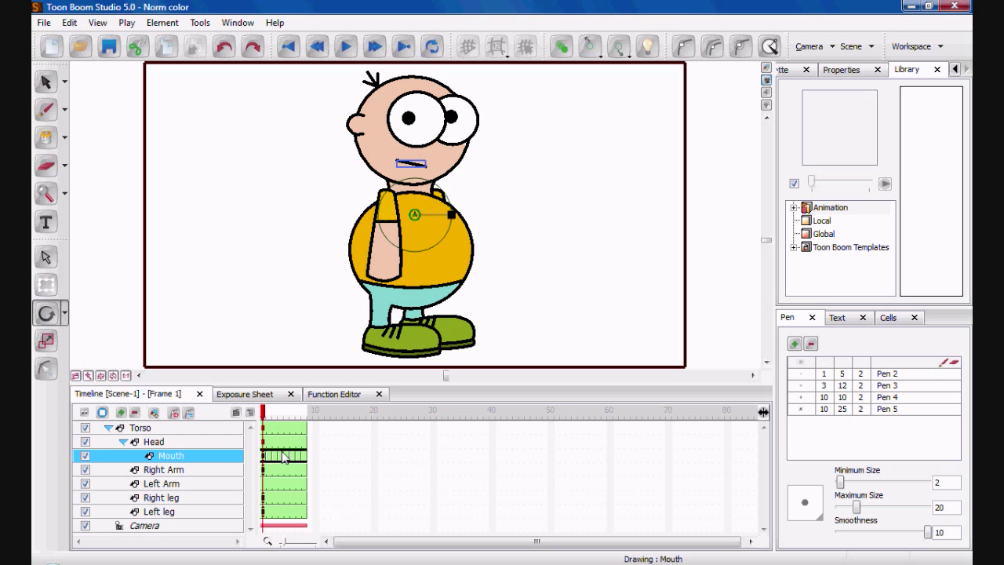
left_click_drag(280, 459, 292, 460)
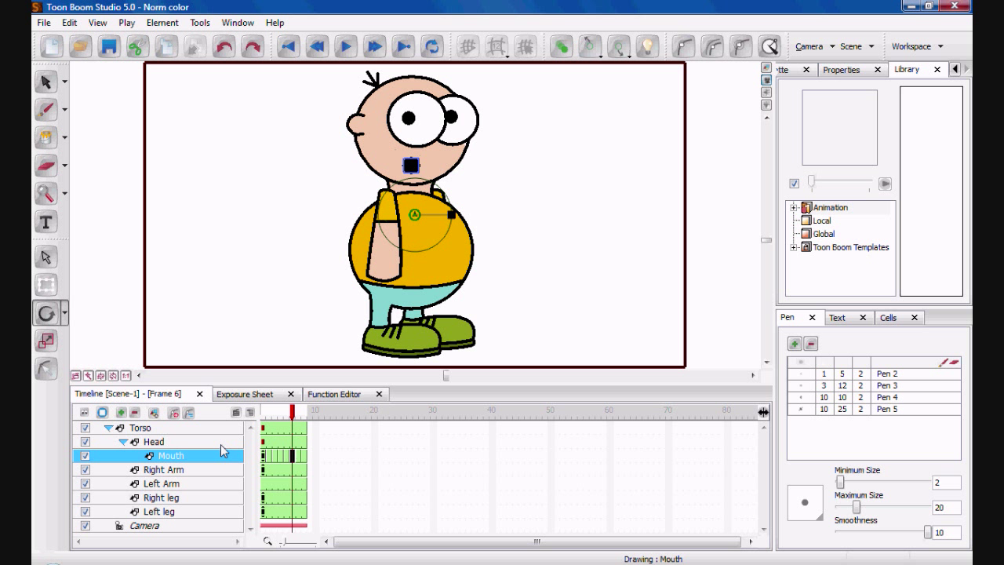
left_click(124, 442)
left_click(109, 427)
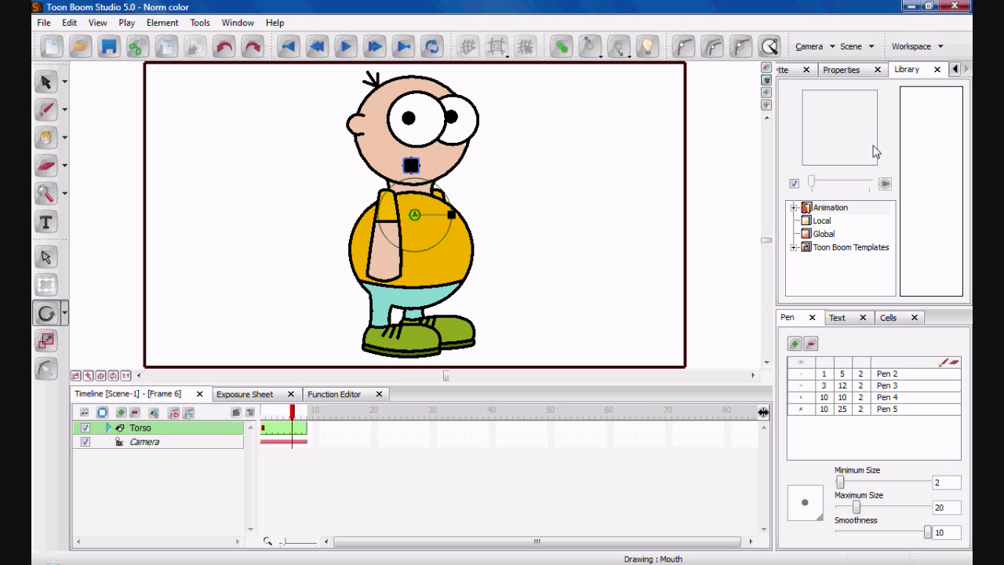
- Drag the Torso puppet layer into the Global library folder
left_click(826, 238)
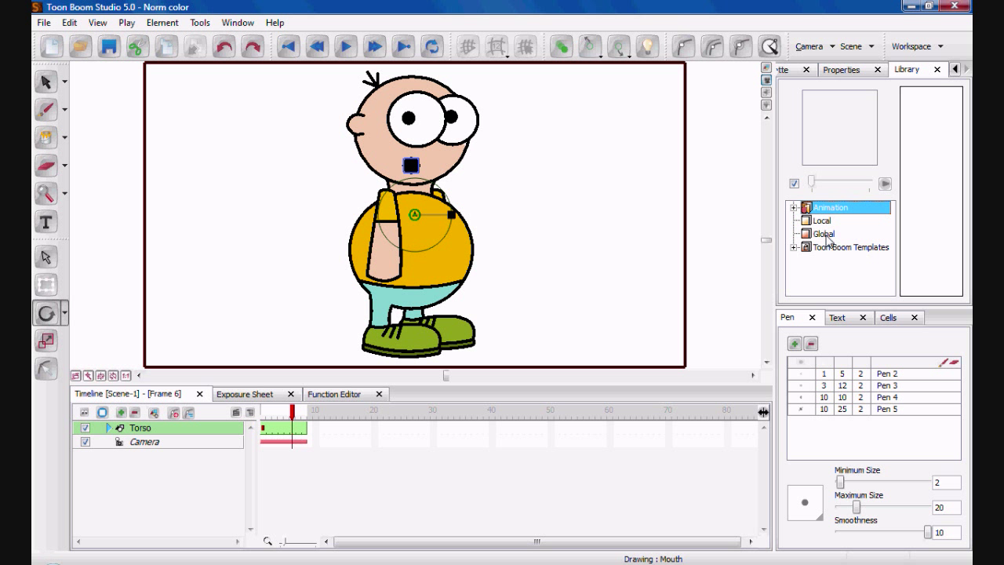
left_click(826, 235)
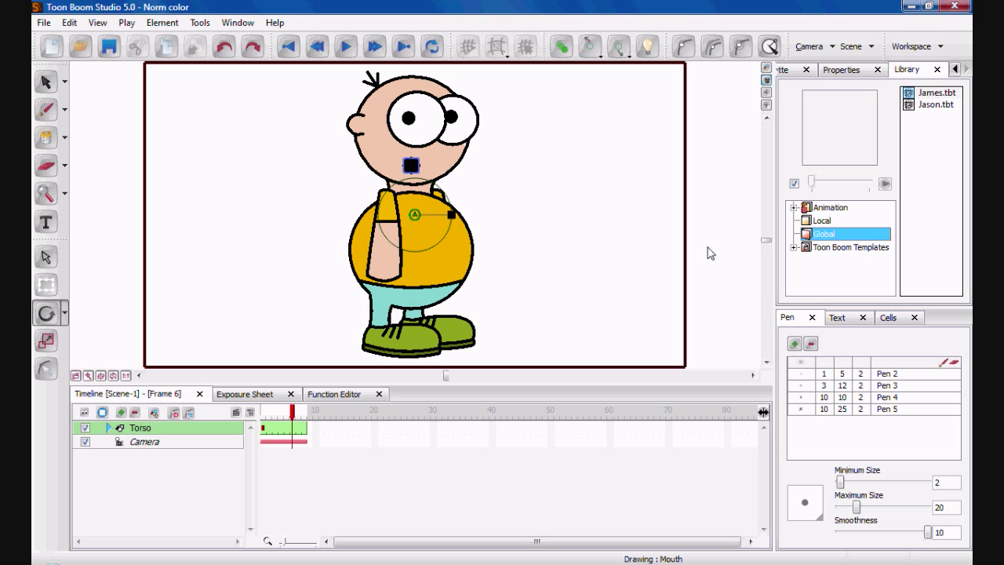
left_click(151, 430)
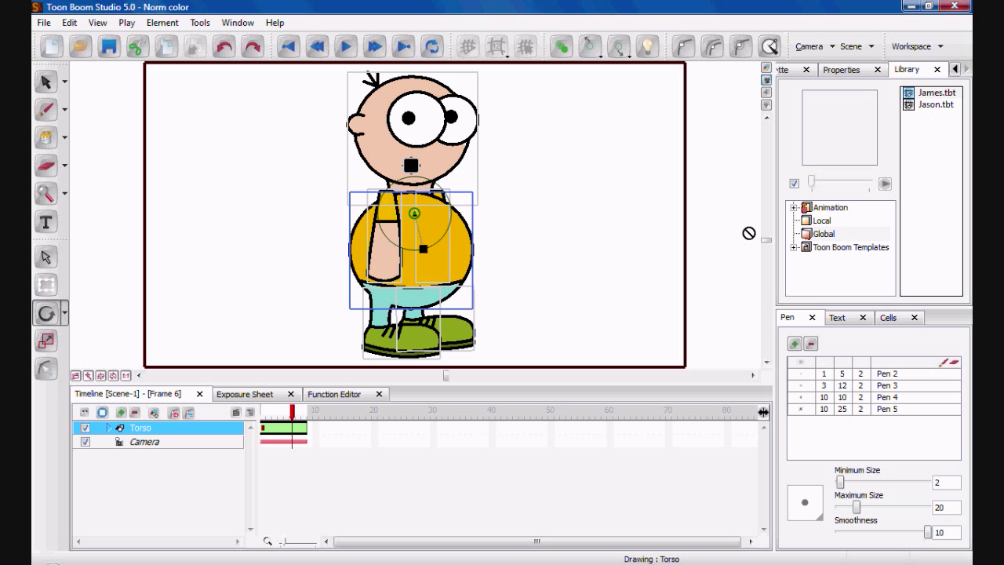
left_click_drag(782, 232, 924, 195)
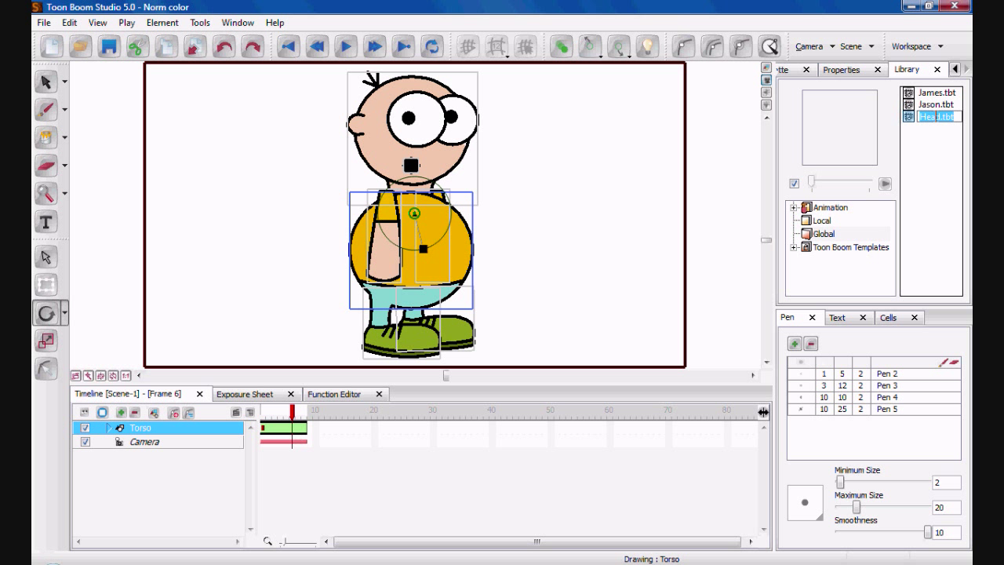
- Rename the new template to Norm.tbt
left_click(938, 120)
key("BackSpace")
key("BackSpace")
key("BackSpace")
key("Caps_Lock")
type("N")
key("Caps_Lock")
type("orm")
key("Return")
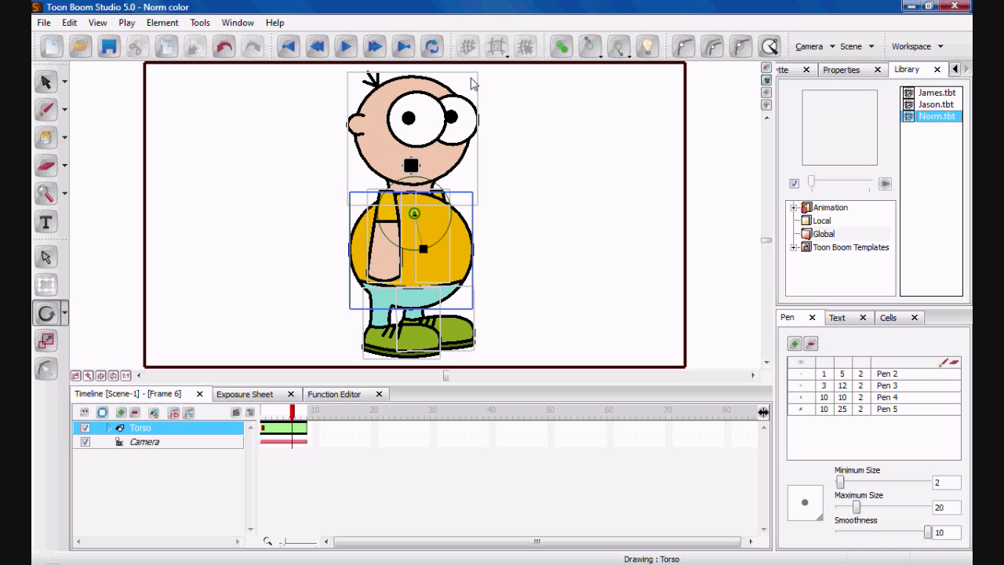
- Save the Global Library from the File menu, then display the Torso's properties
left_click(44, 24)
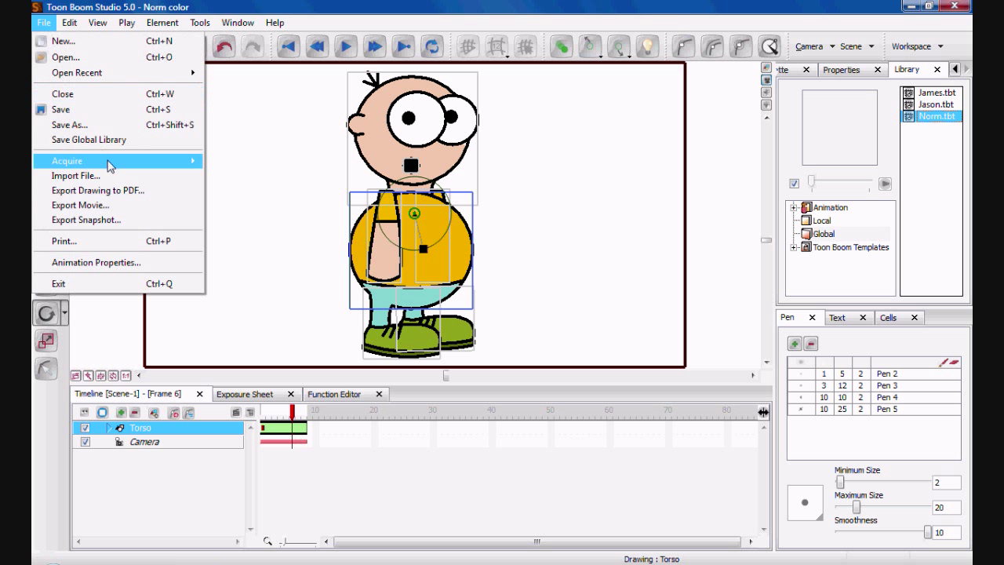
mouse_move(109, 165)
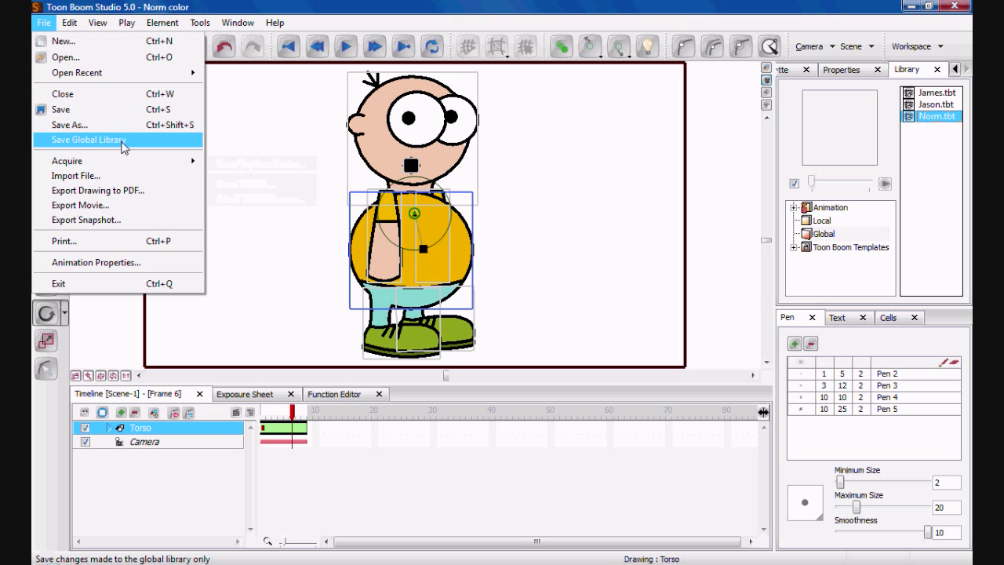
left_click(131, 148)
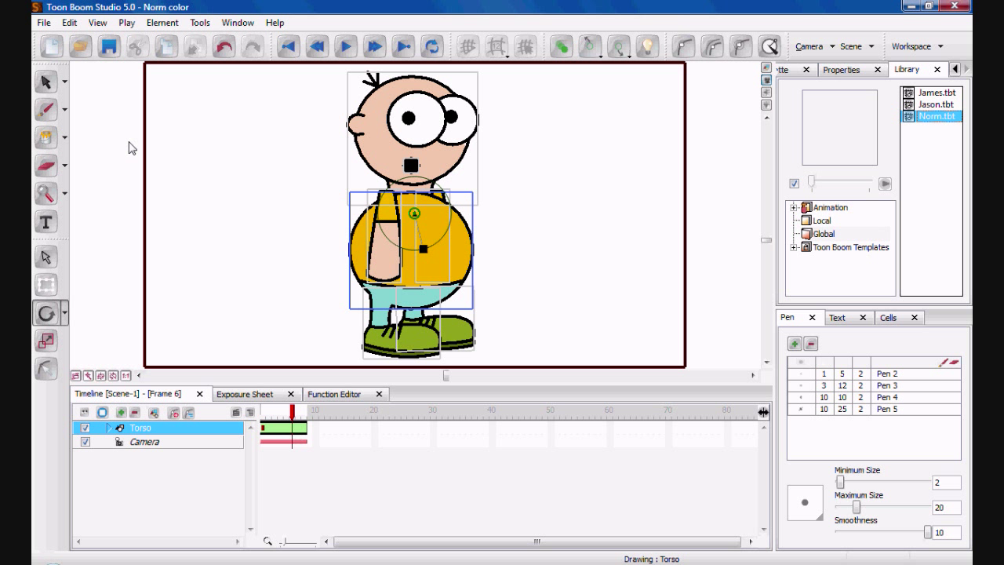
left_click(841, 69)
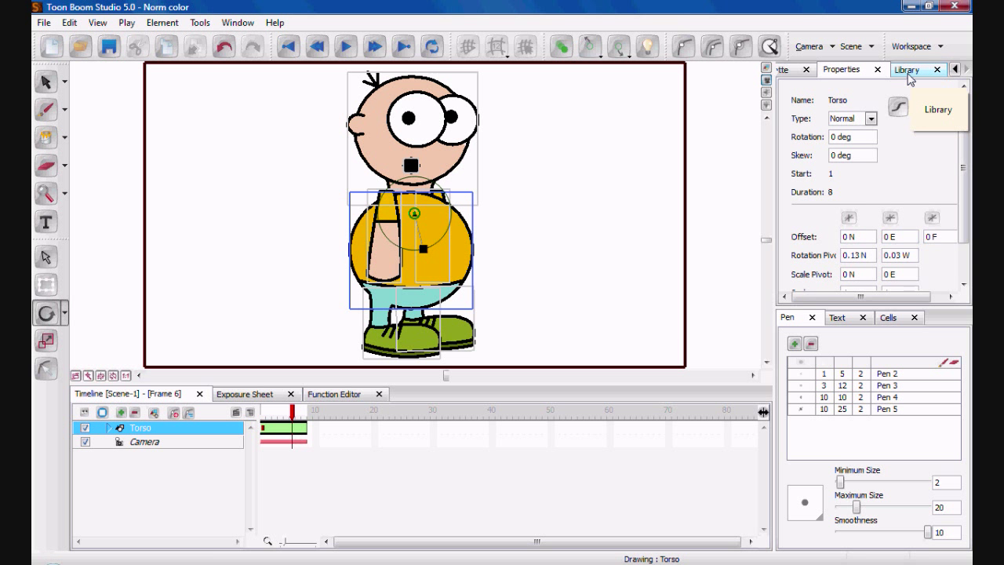
- Switch the timeline to Scene-2 using the scene switcher
left_click(871, 46)
left_click(874, 84)
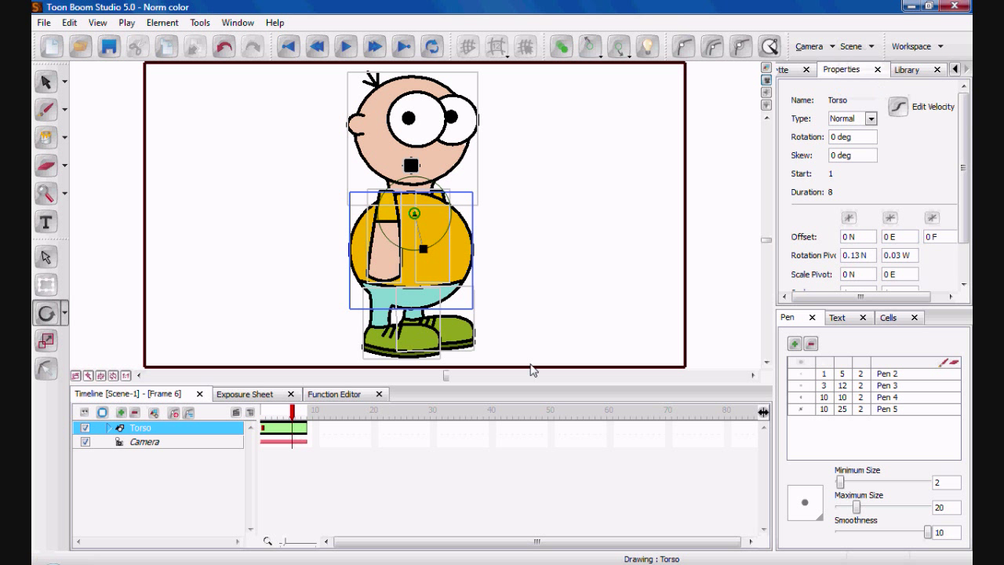
left_click(237, 416)
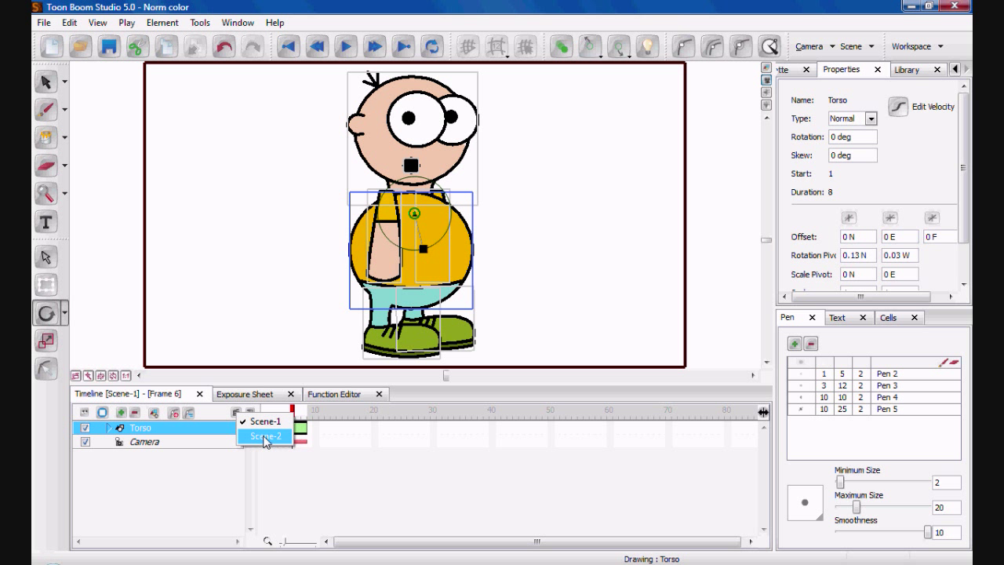
left_click(266, 436)
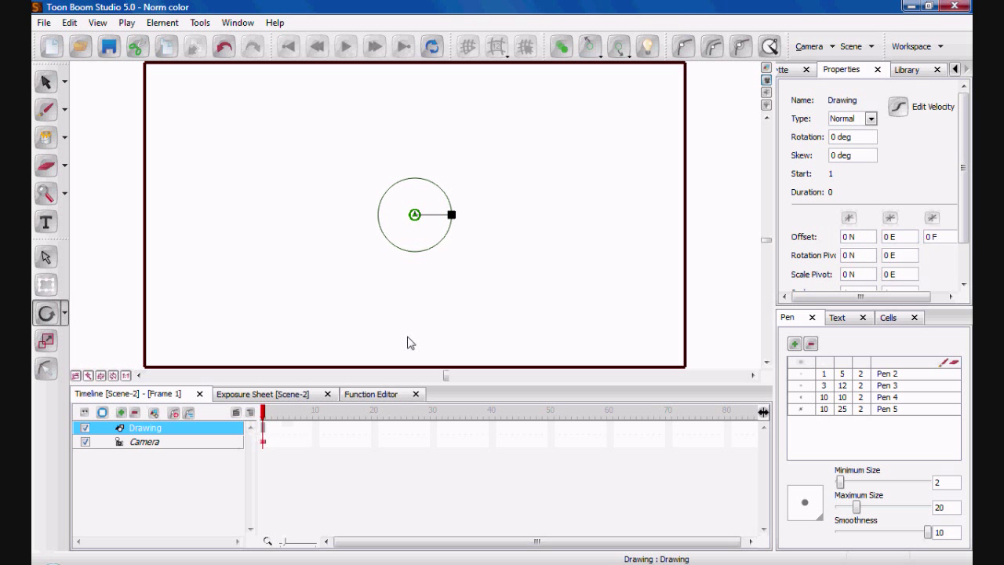
- Drag the Norm.tbt template from the library onto the Scene-2 stage
left_click(43, 262)
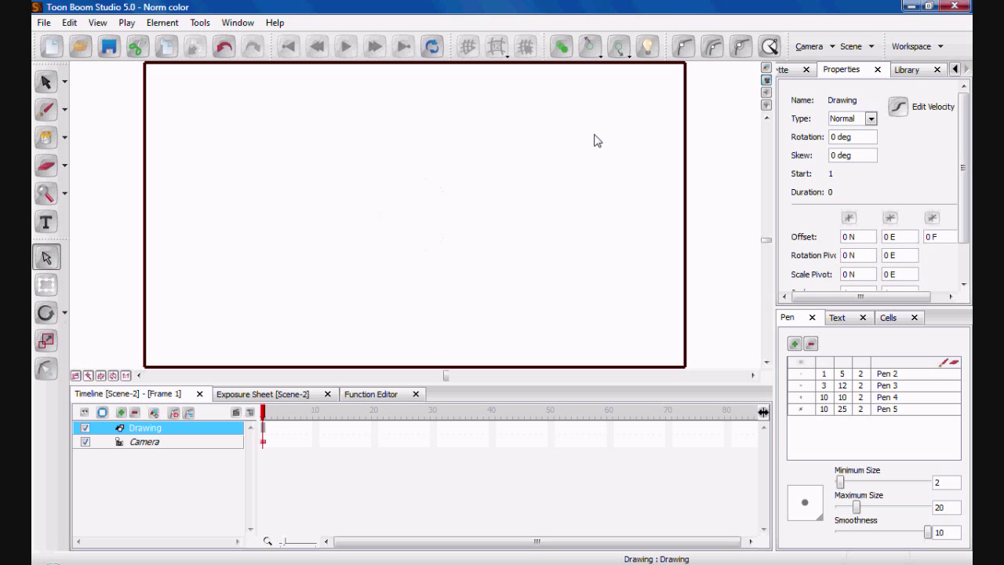
left_click(907, 70)
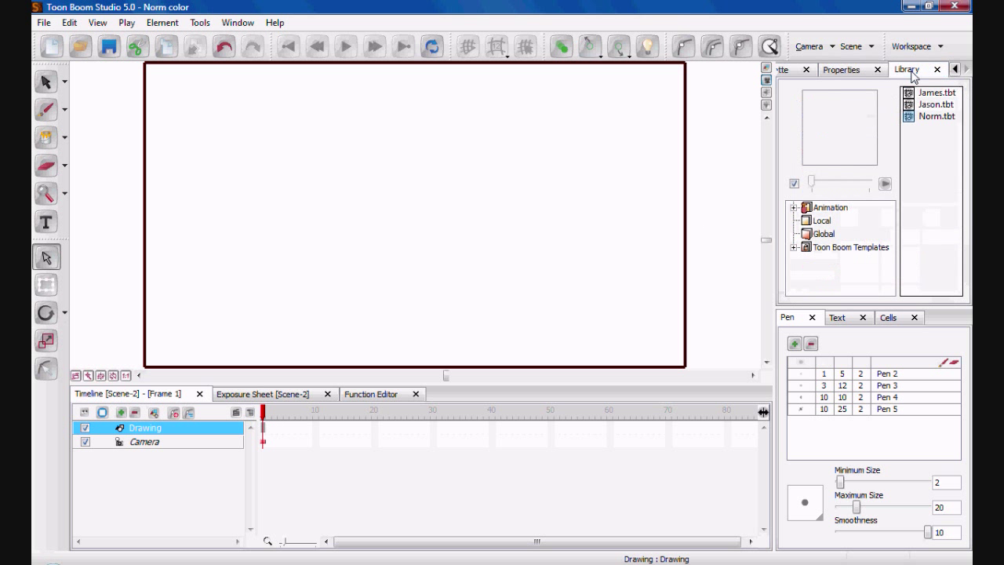
left_click(933, 117)
left_click(927, 118)
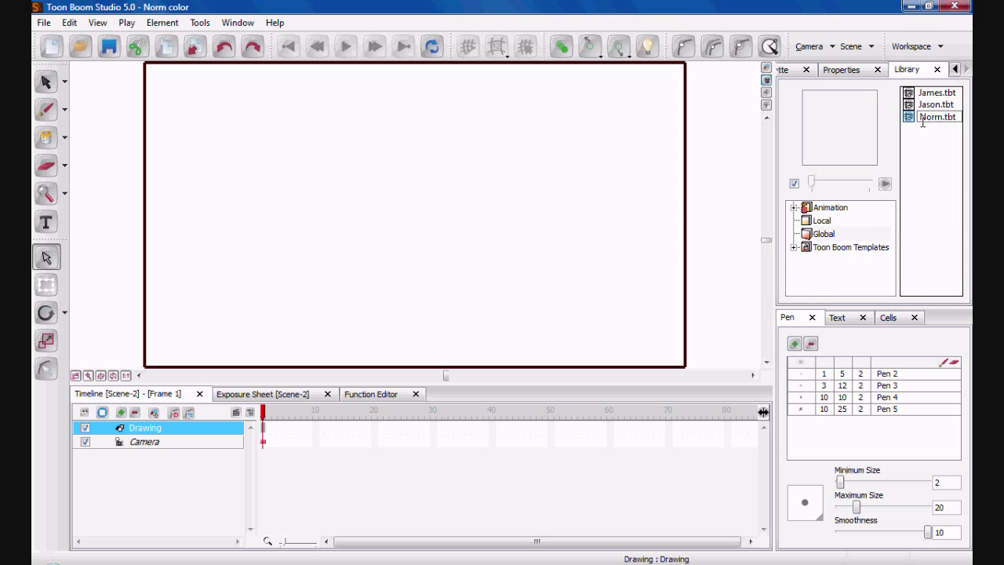
key("Return")
left_click_drag(910, 119, 579, 234)
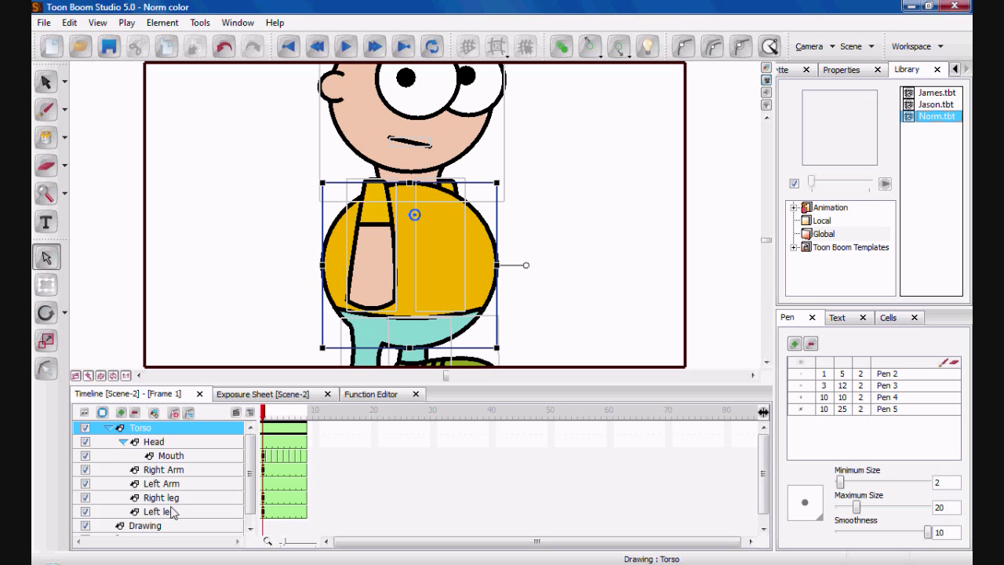
- Check the Mouth shapes at frames 4 and 7, then switch back to Scene-1
left_click(268, 457)
left_click(284, 456)
left_click(298, 457)
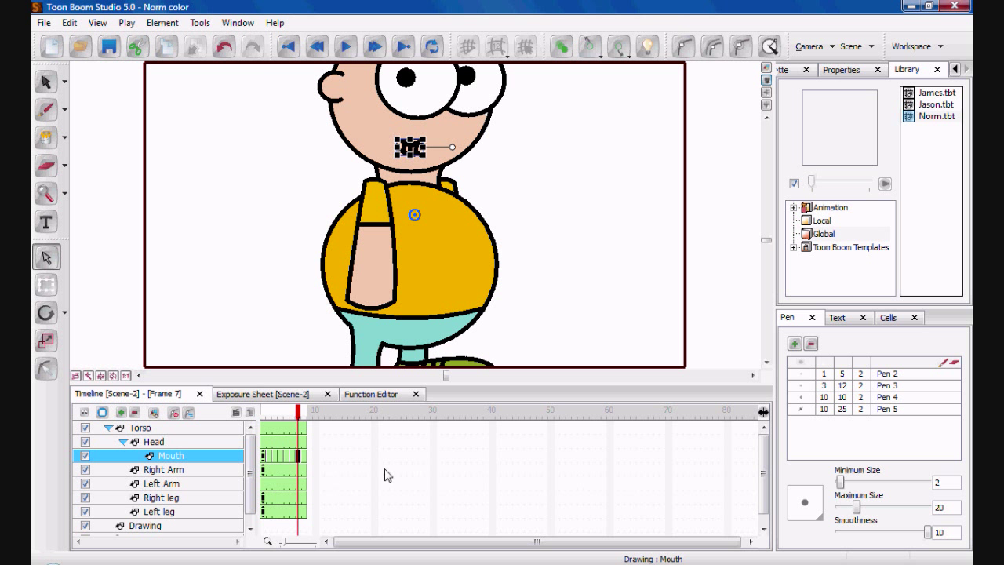
left_click(248, 413)
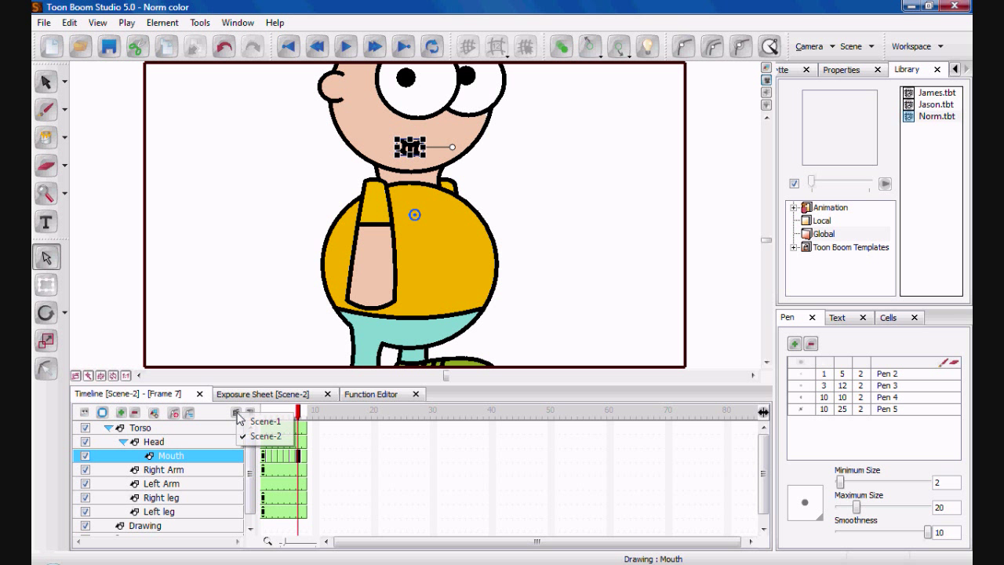
left_click(253, 421)
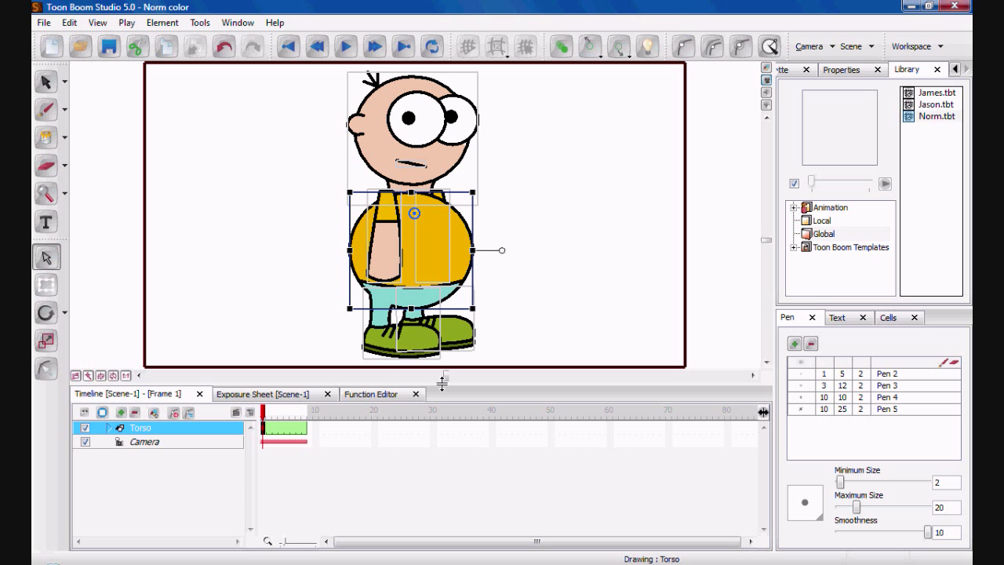
- Enlarge the stage view and import the Norm.mp3 sound file into Scene-1
left_click_drag(441, 382, 444, 425)
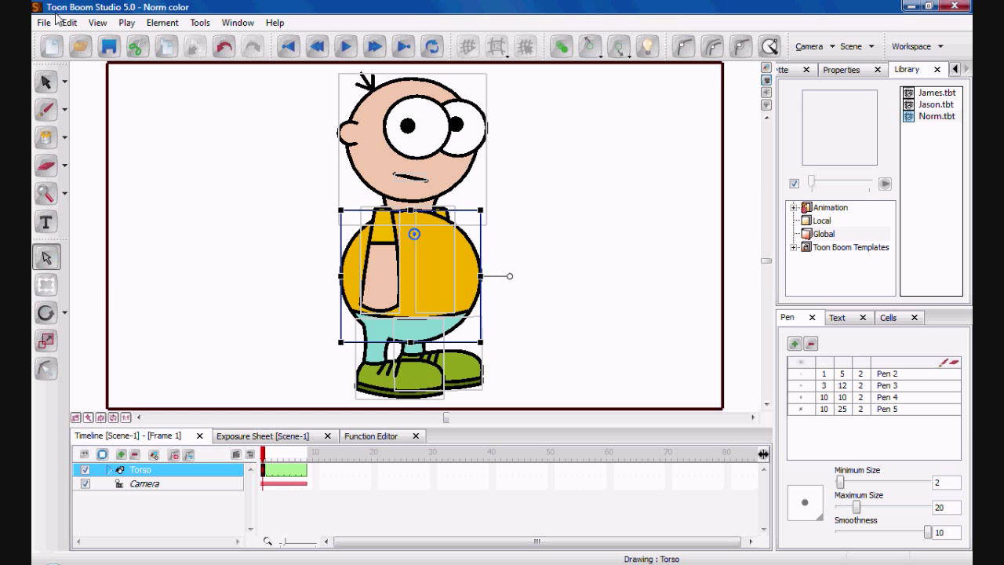
left_click(47, 22)
left_click(145, 179)
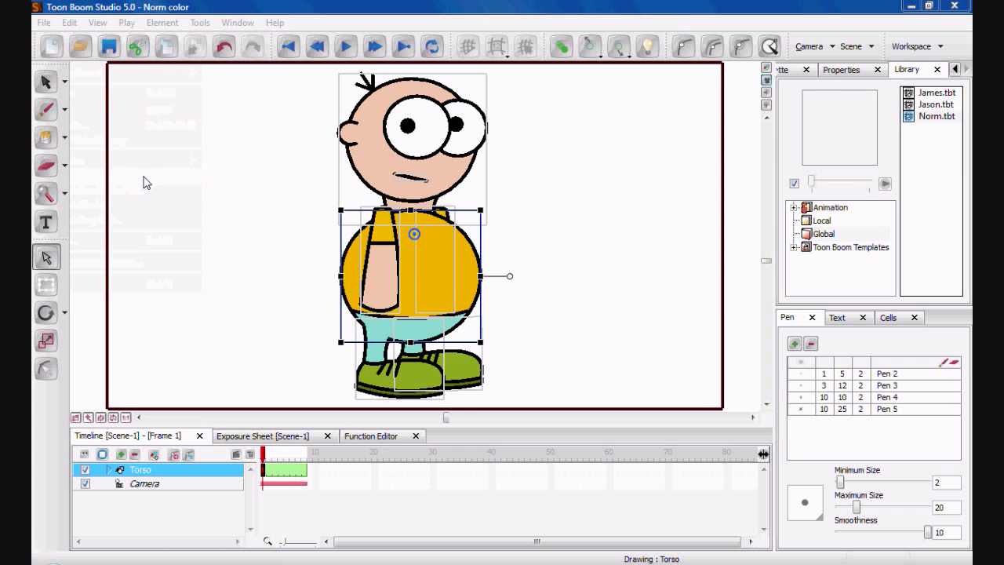
double_click(220, 251)
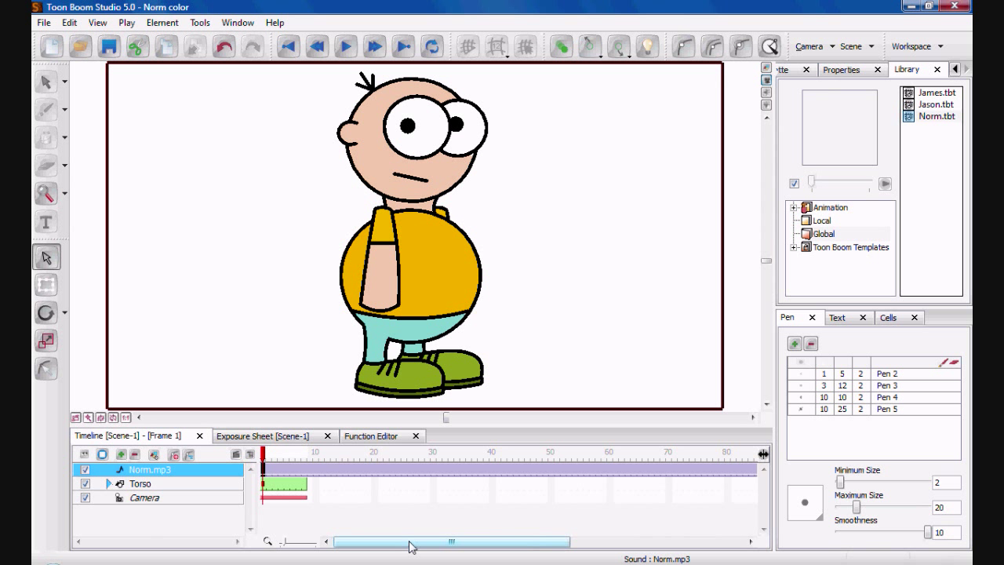
left_click_drag(337, 543, 521, 535)
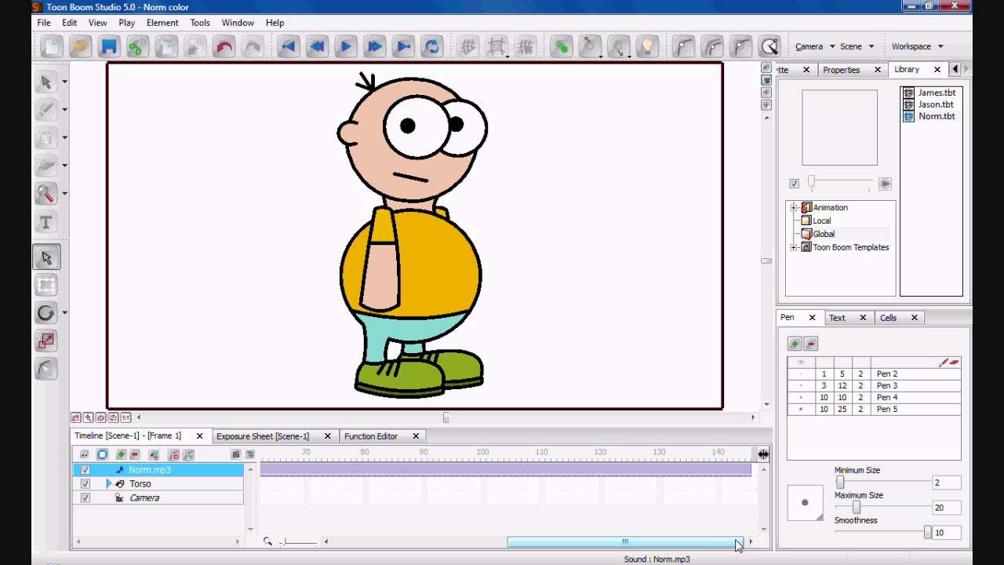
- Extend the Torso layer's exposure to frame 145, then collapse Torso and scroll back
left_click(749, 487)
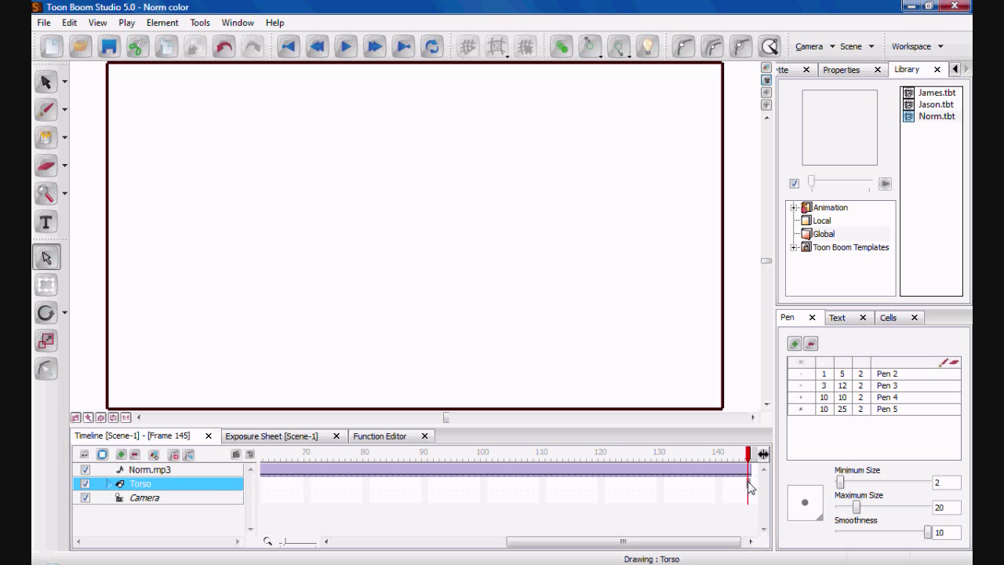
right_click(749, 487)
left_click(798, 227)
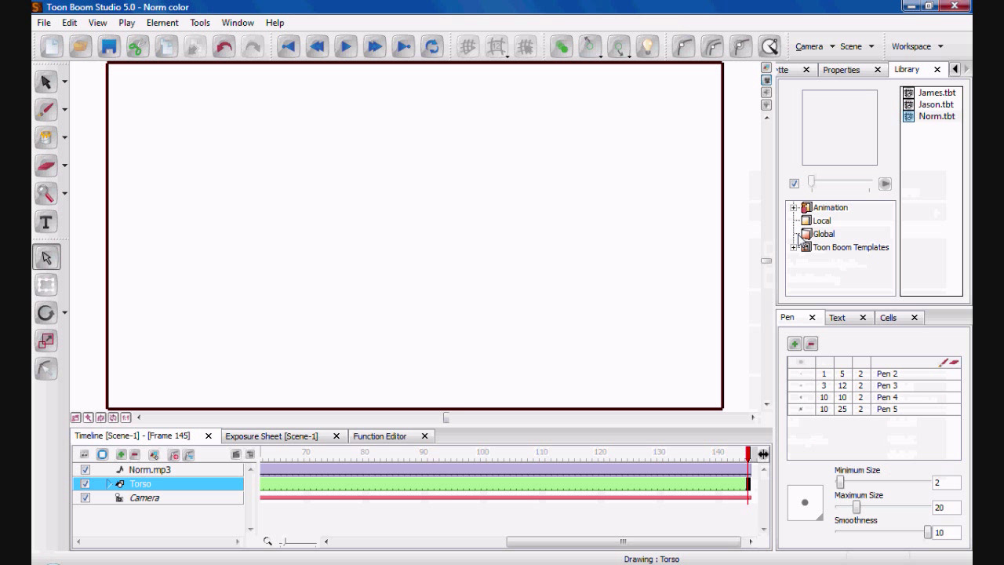
left_click(111, 481)
left_click(110, 484)
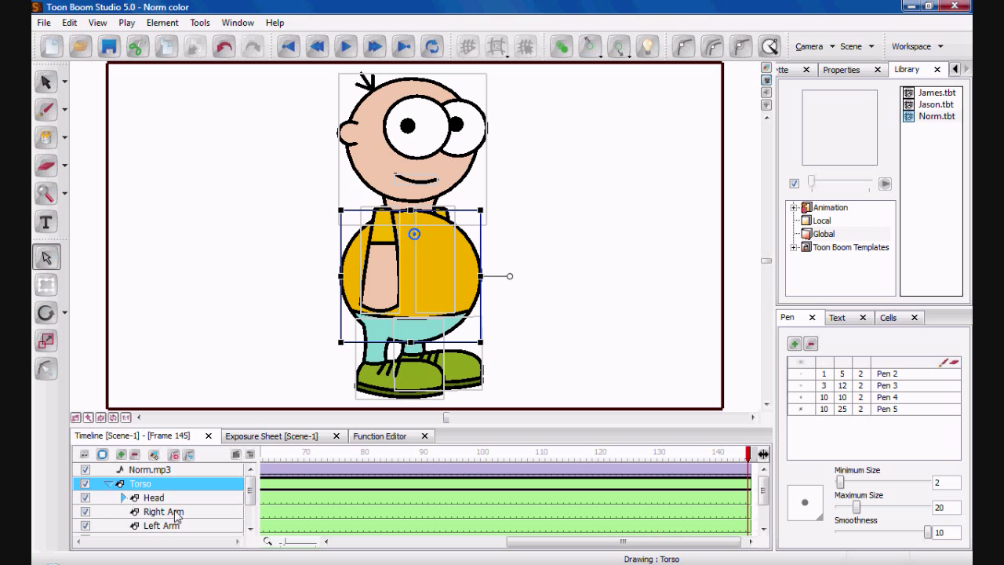
left_click_drag(249, 491, 250, 462)
left_click(112, 486)
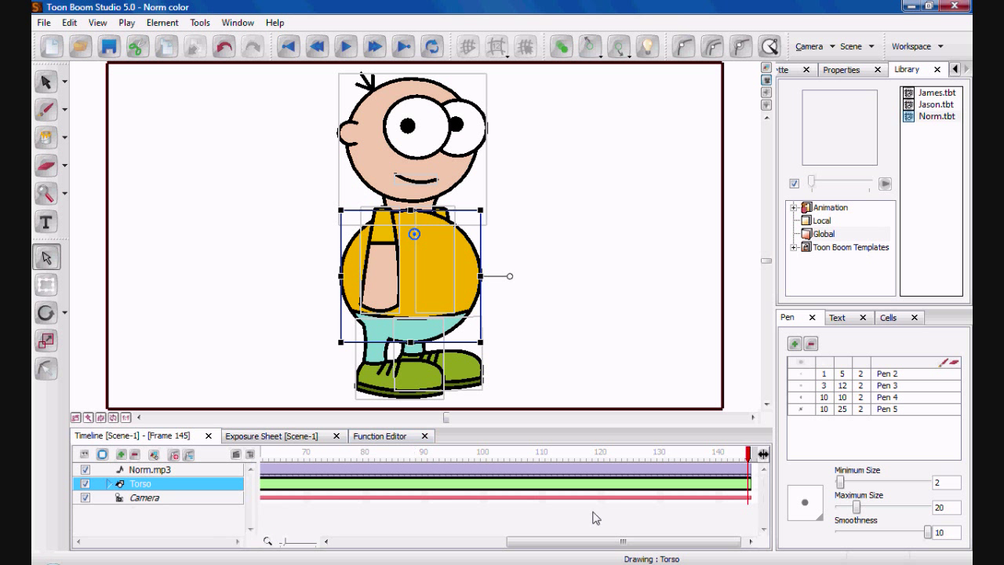
left_click_drag(650, 542, 325, 541)
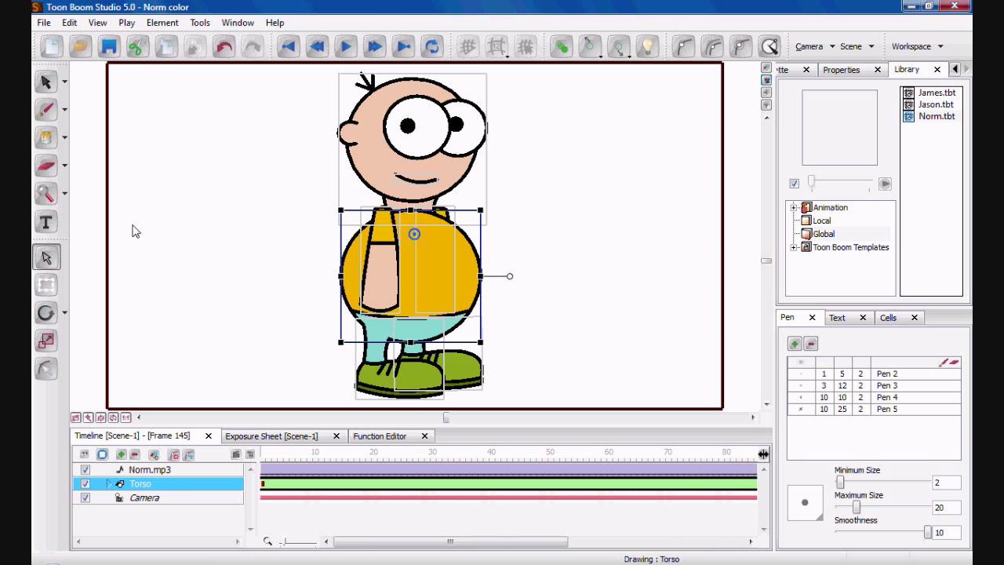
- In Norm.mp3's sound editor, compute lip-sync, play and stop it, rewind, and accept
left_click(165, 469)
left_click(163, 22)
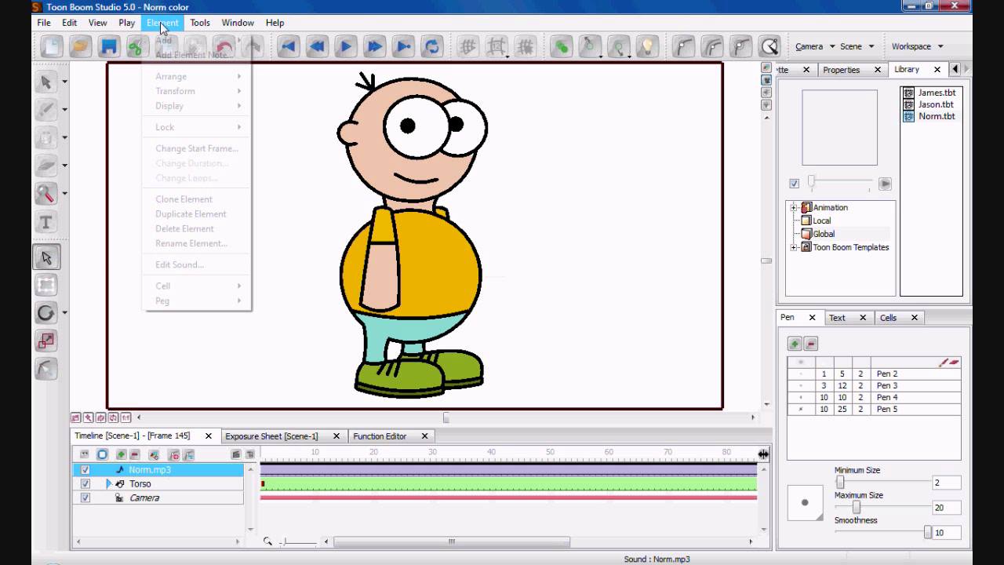
left_click(200, 266)
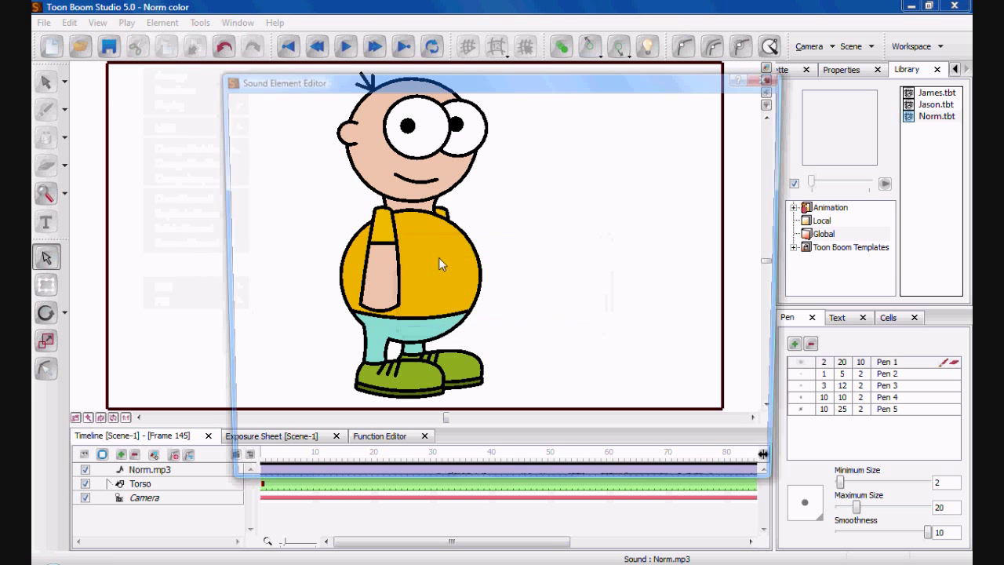
left_click(364, 244)
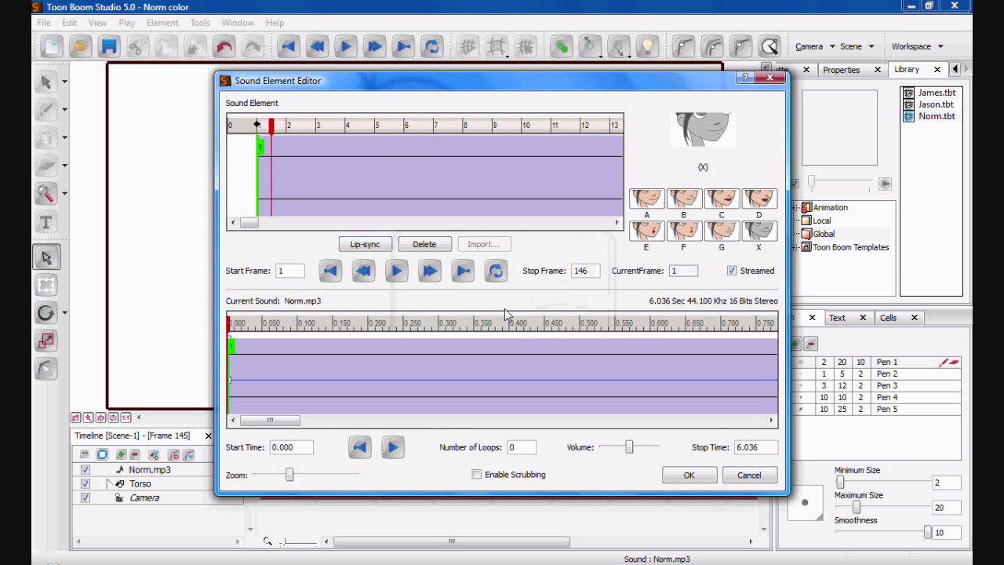
left_click(396, 271)
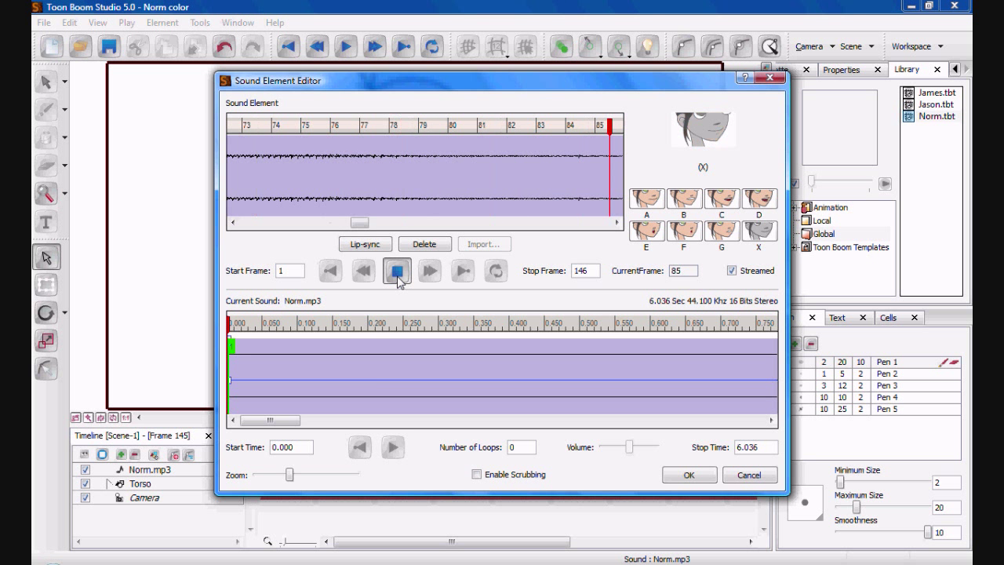
left_click(396, 272)
left_click(355, 272)
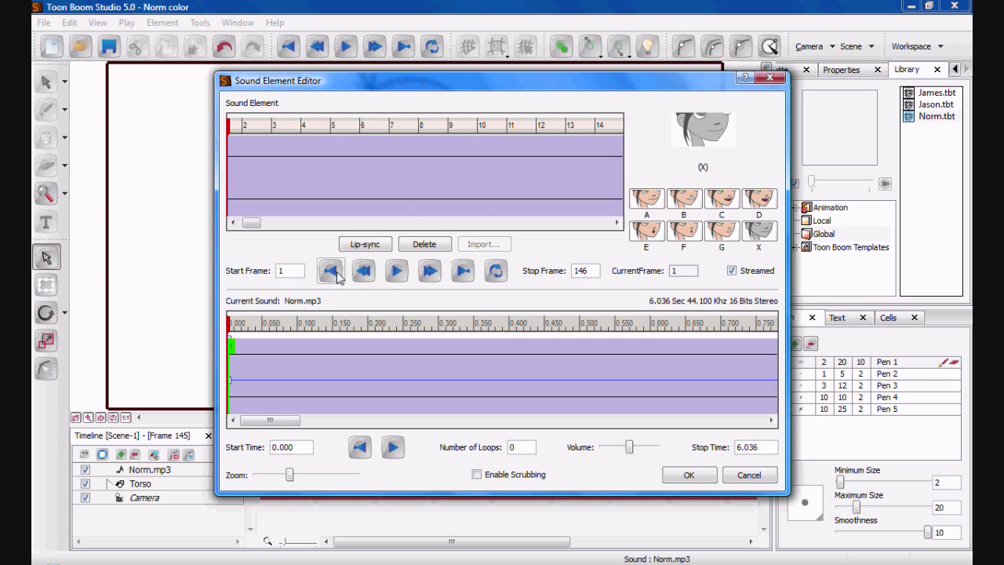
left_click(688, 476)
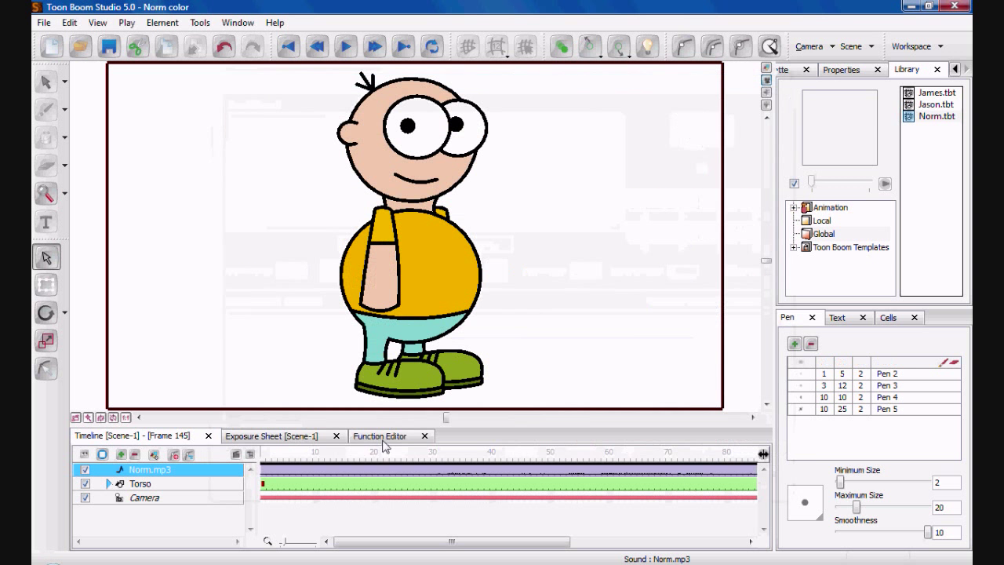
- In the exposure sheet, map Norm.mp3's lip-sync to the Mouth destination element
left_click(261, 438)
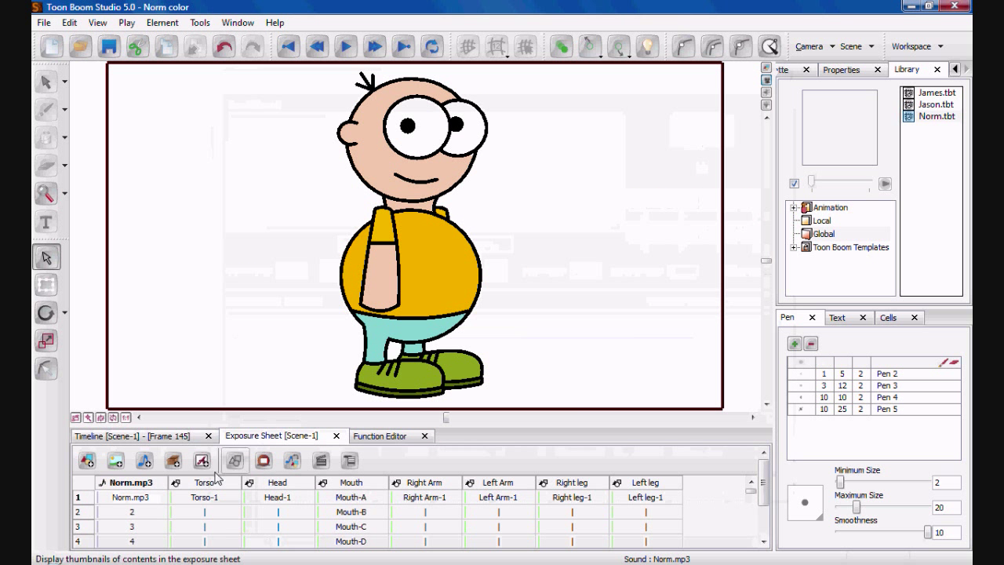
left_click(130, 485)
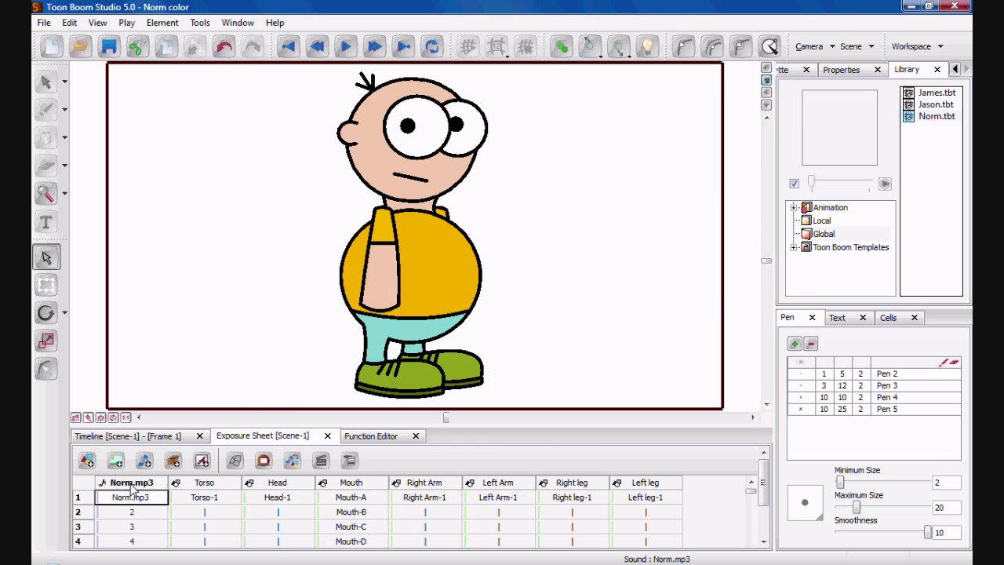
right_click(127, 484)
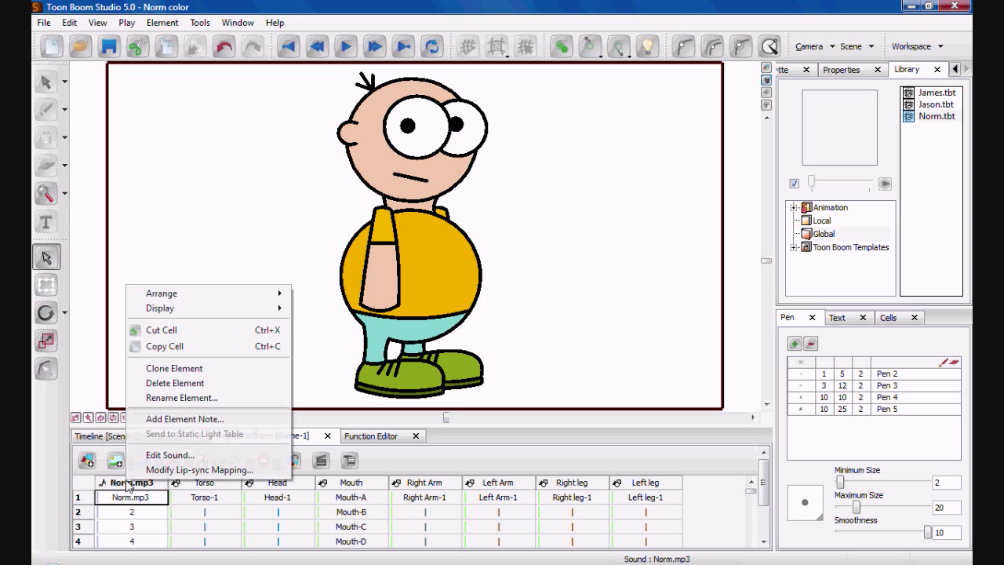
left_click(167, 469)
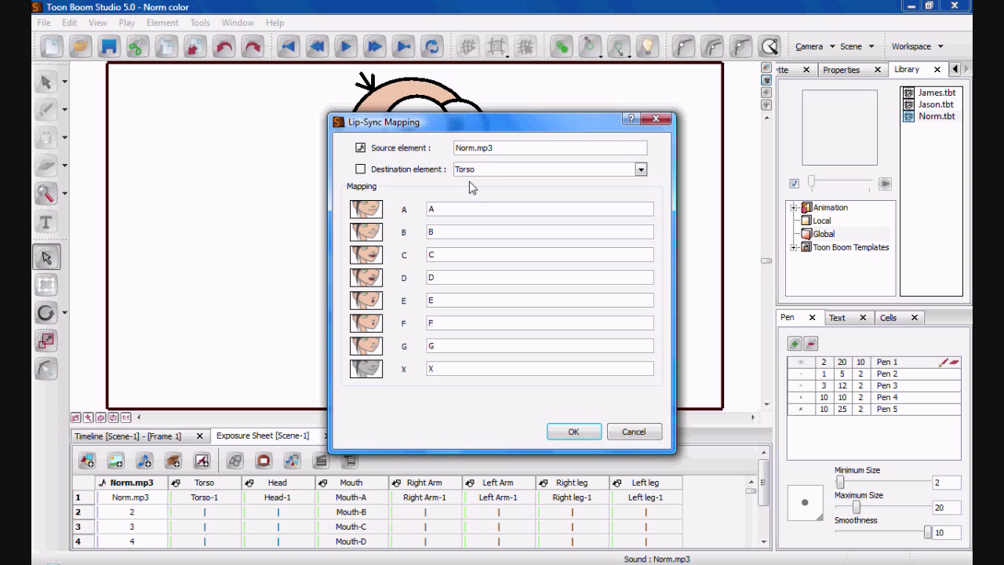
left_click(641, 169)
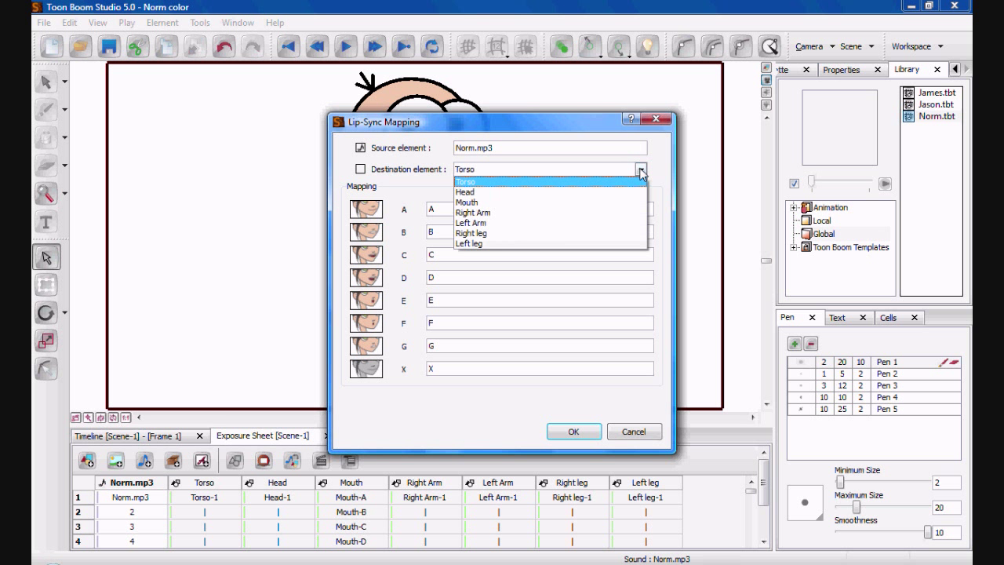
left_click(576, 203)
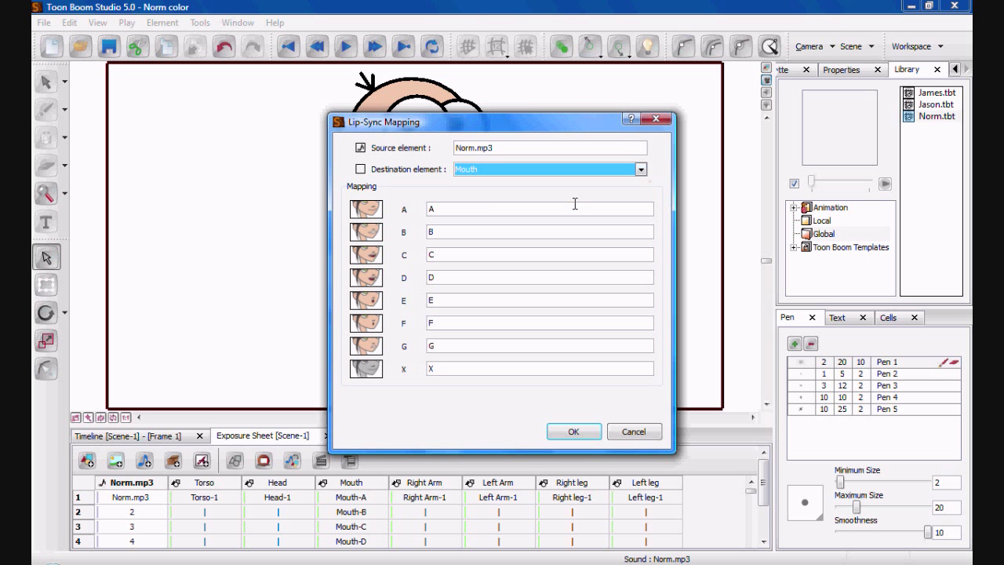
left_click(572, 431)
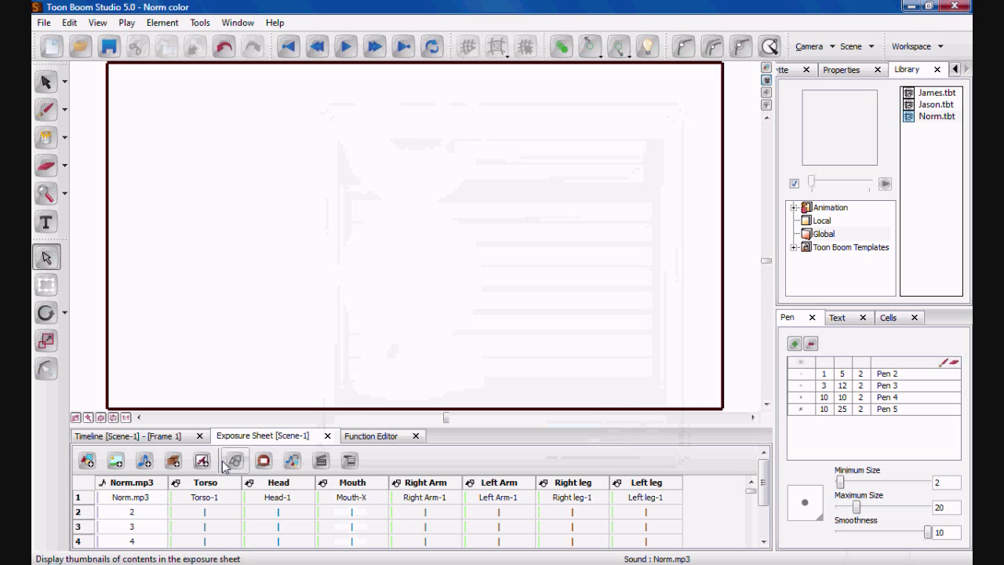
- Back in the Timeline, play the whole scene from frame 1, stop, and rewind
left_click(171, 438)
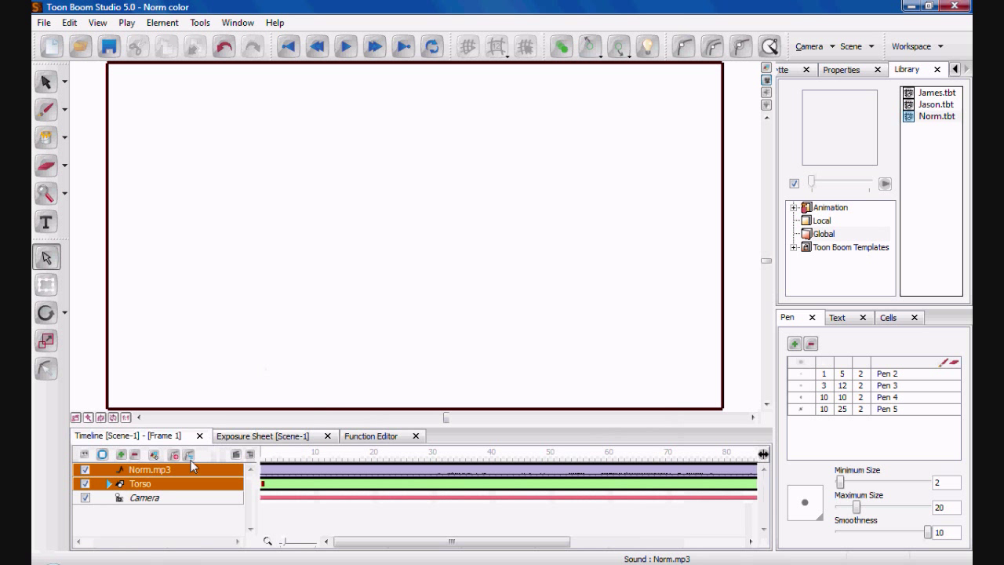
left_click(177, 502)
left_click(177, 518)
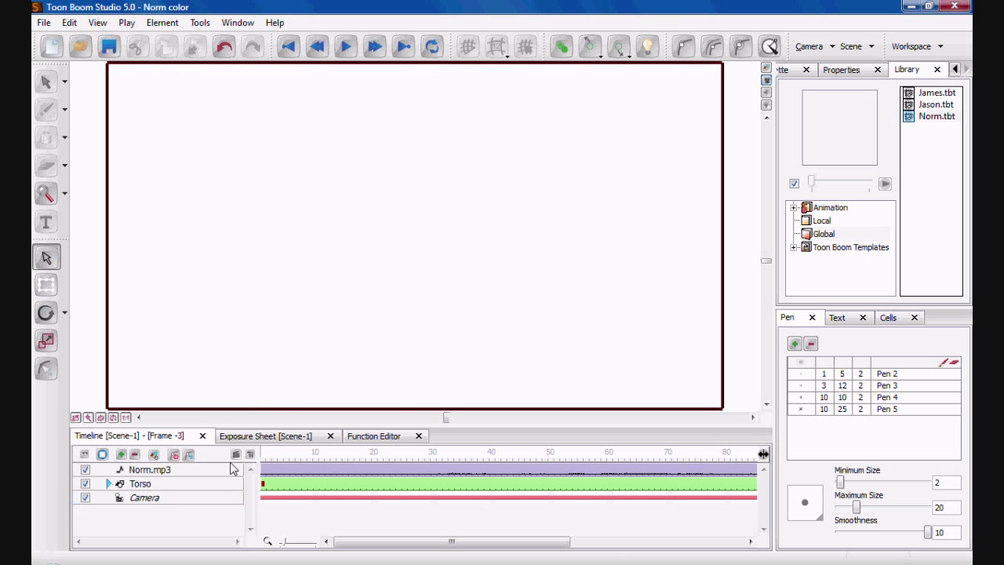
left_click(288, 47)
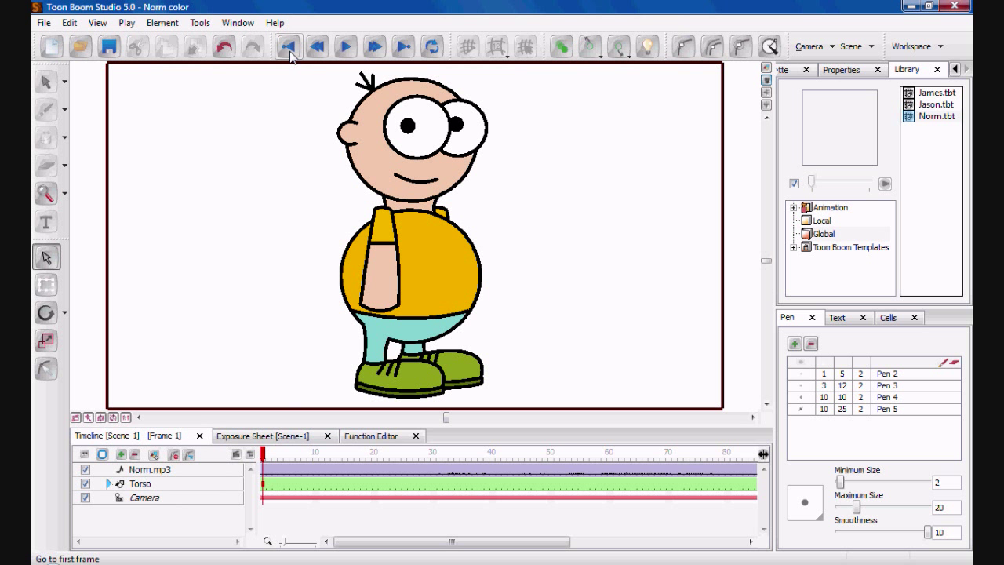
left_click(348, 47)
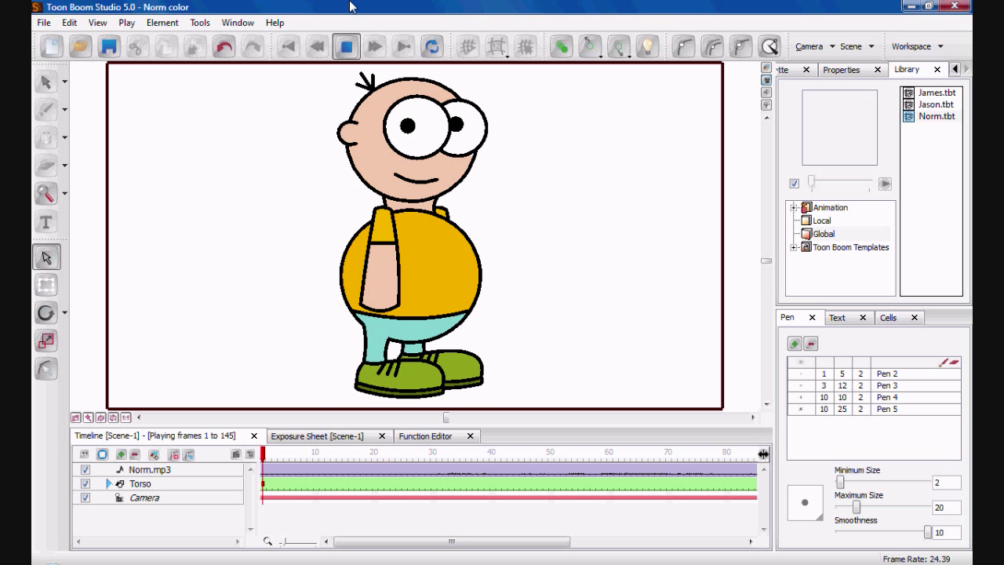
left_click(346, 46)
left_click(288, 46)
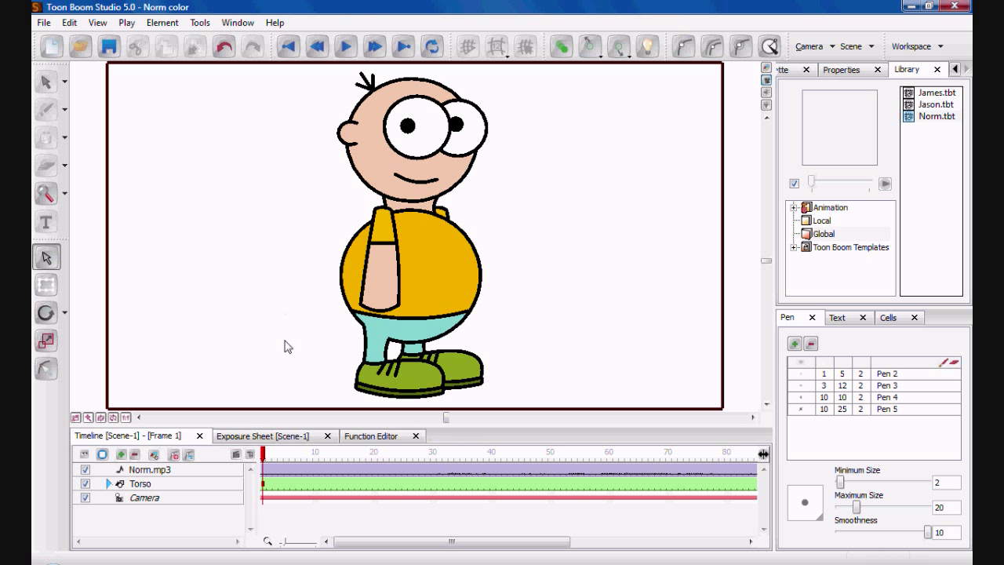
- Expand the Torso group, select the Left Arm layer and choose the Rotate tool
left_click_drag(442, 425, 442, 374)
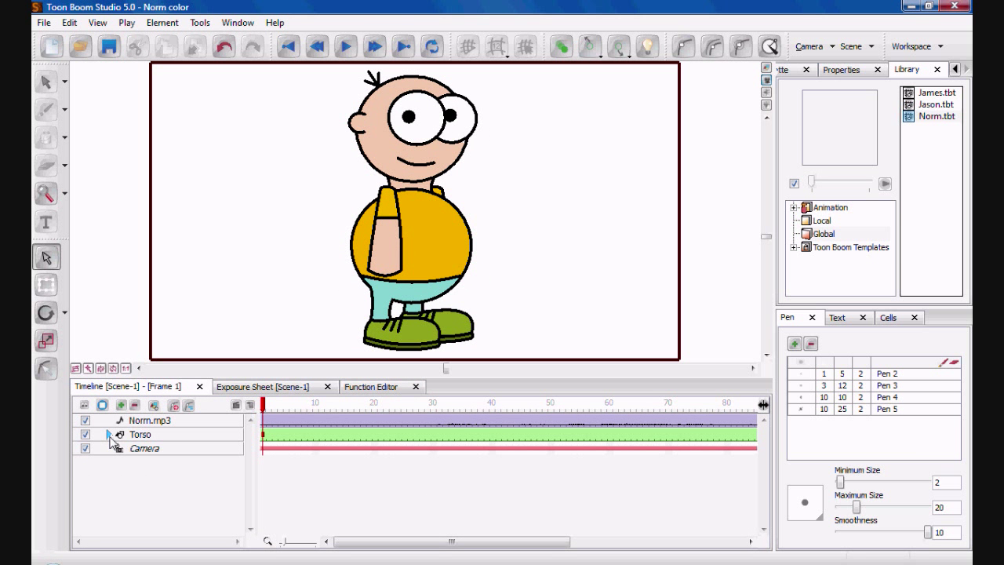
left_click(109, 434)
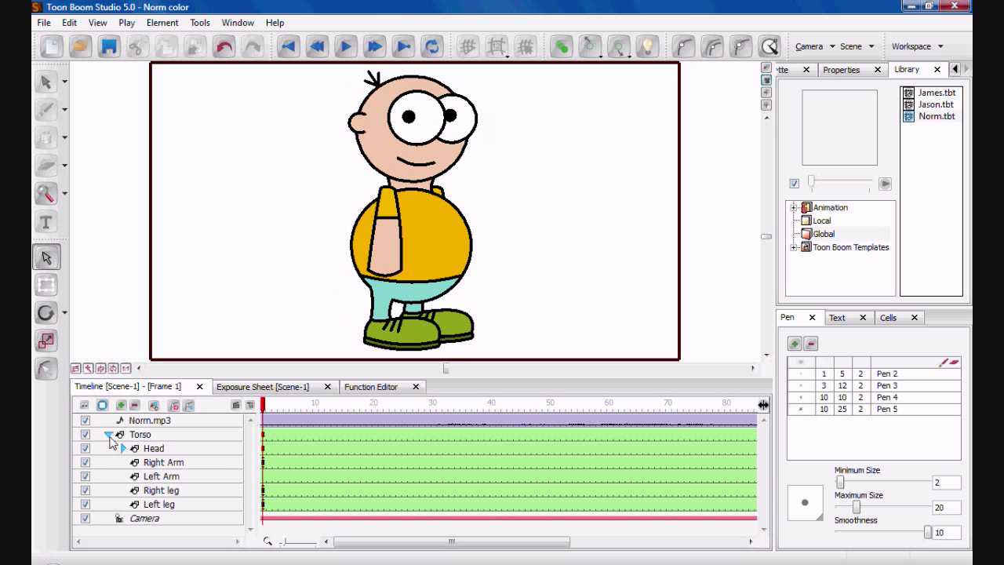
left_click(179, 476)
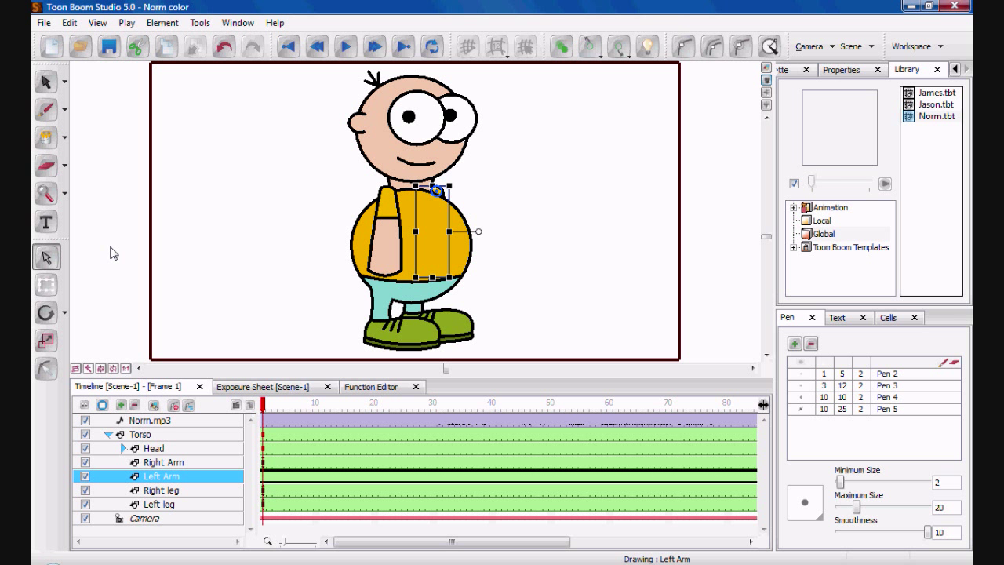
left_click(47, 314)
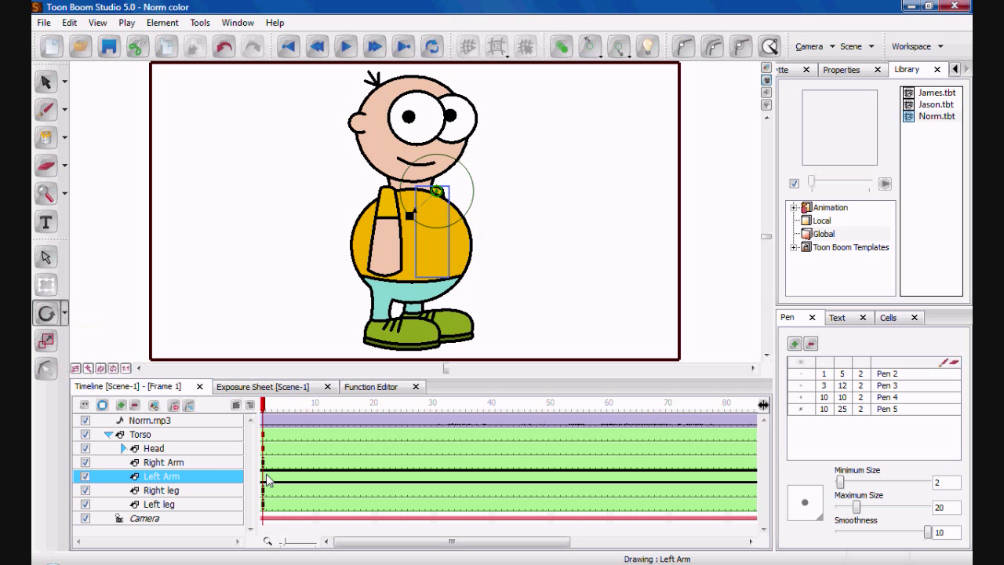
- Key the left arm at frame 30, raise it up-right at frame 40, and play back
mouse_move(265, 406)
left_mouse_down()
mouse_move(469, 408)
mouse_move(435, 409)
left_mouse_up()
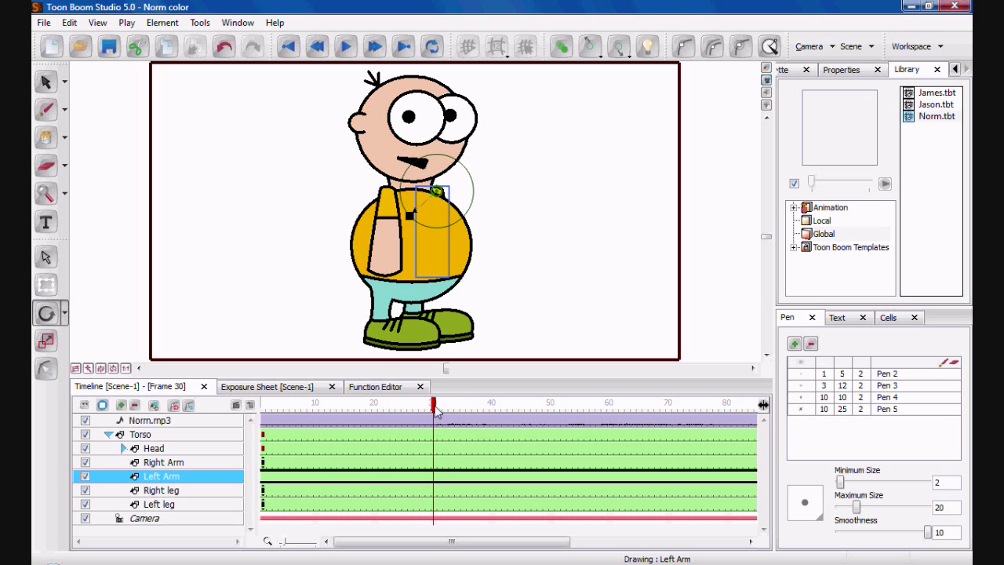
left_click(433, 478)
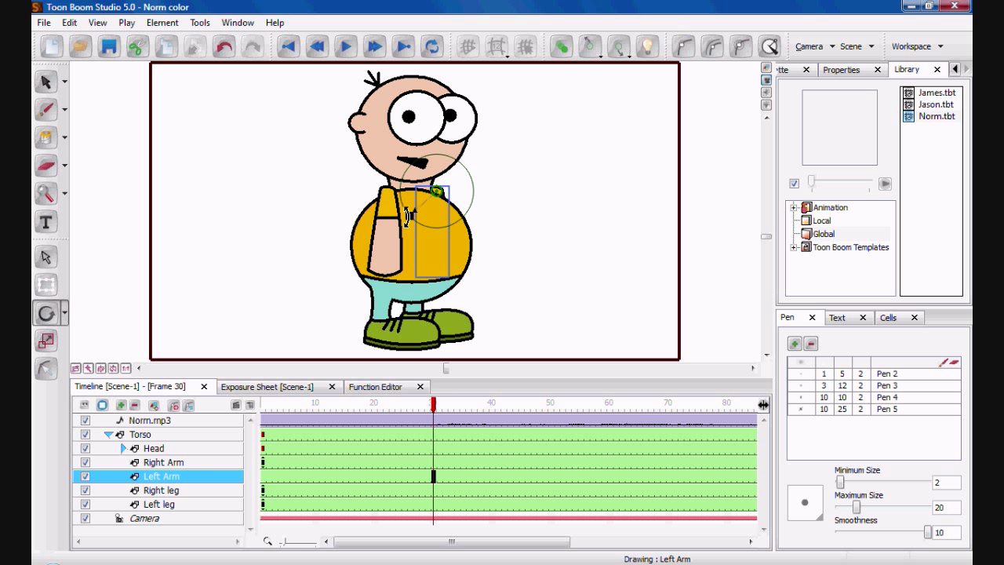
left_click_drag(410, 216, 409, 219)
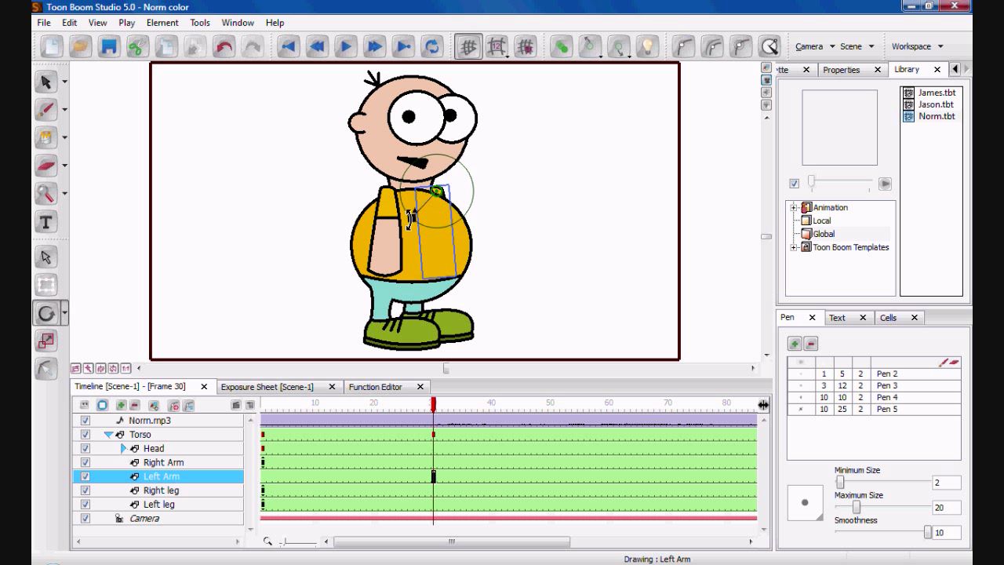
left_click(439, 479)
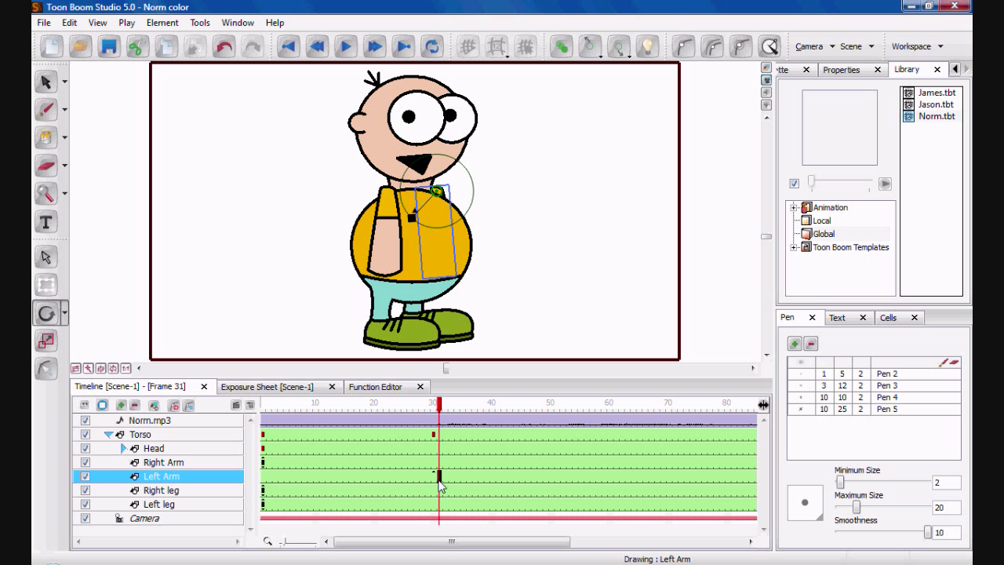
left_click(489, 471)
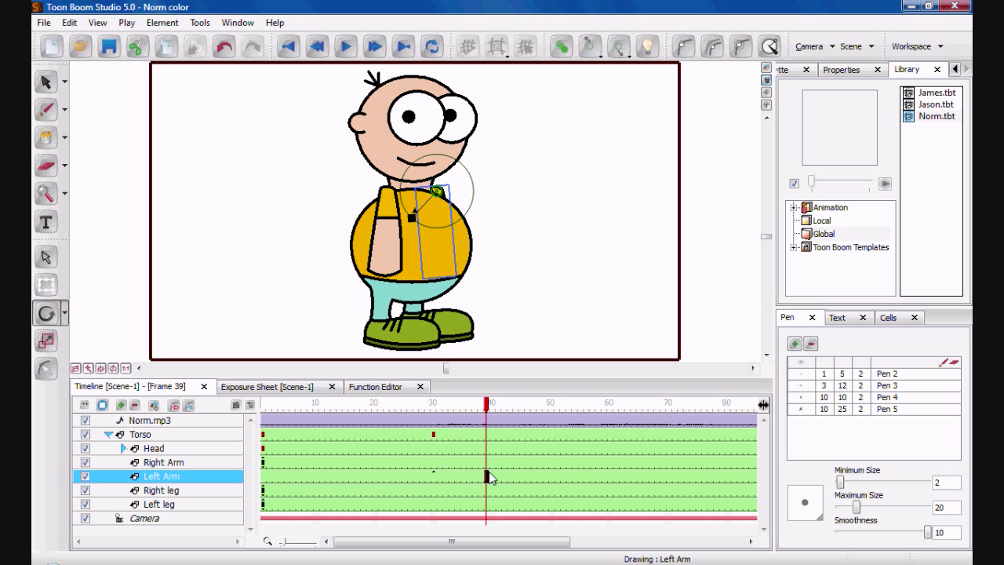
left_click(493, 473)
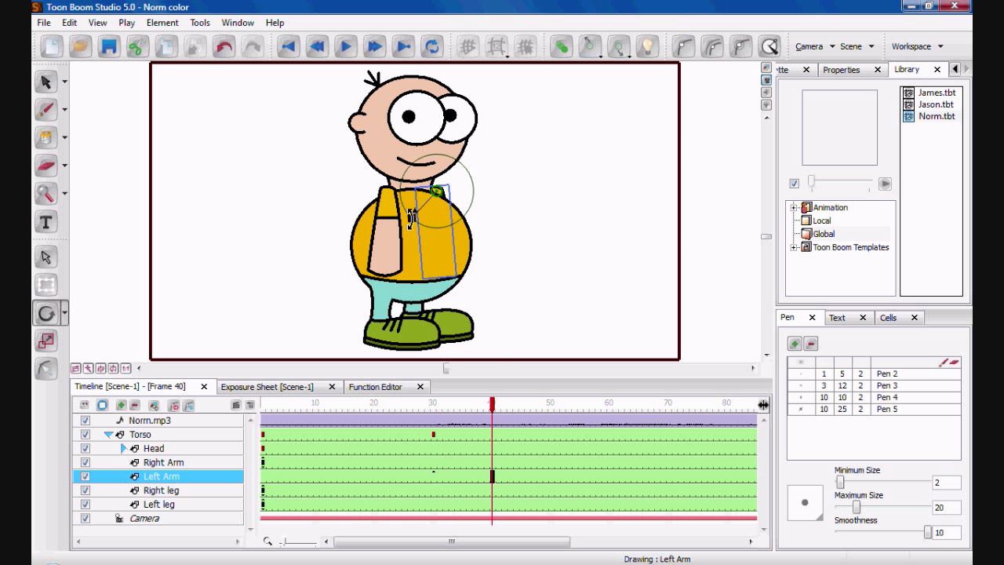
left_click_drag(411, 218, 468, 200)
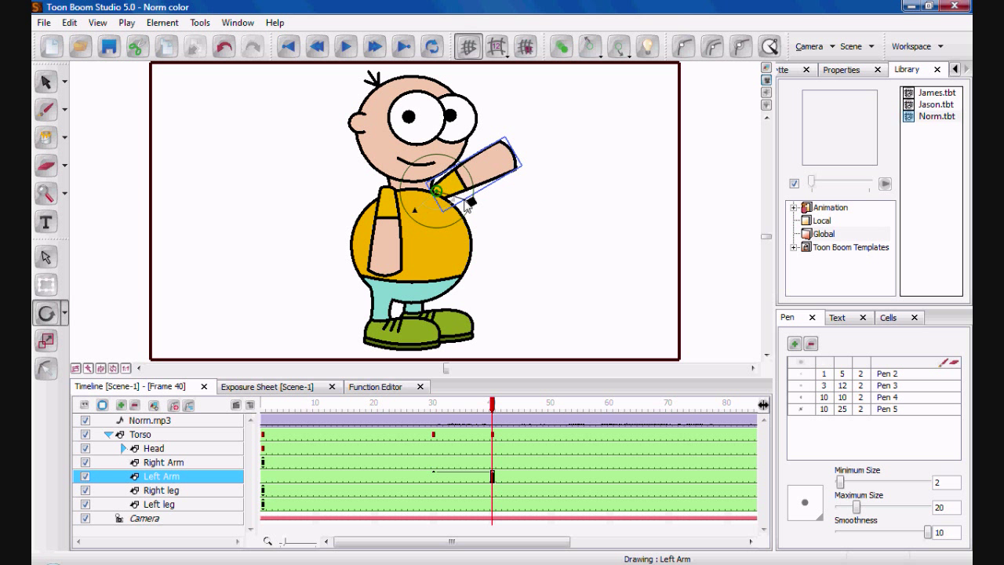
left_click(422, 409)
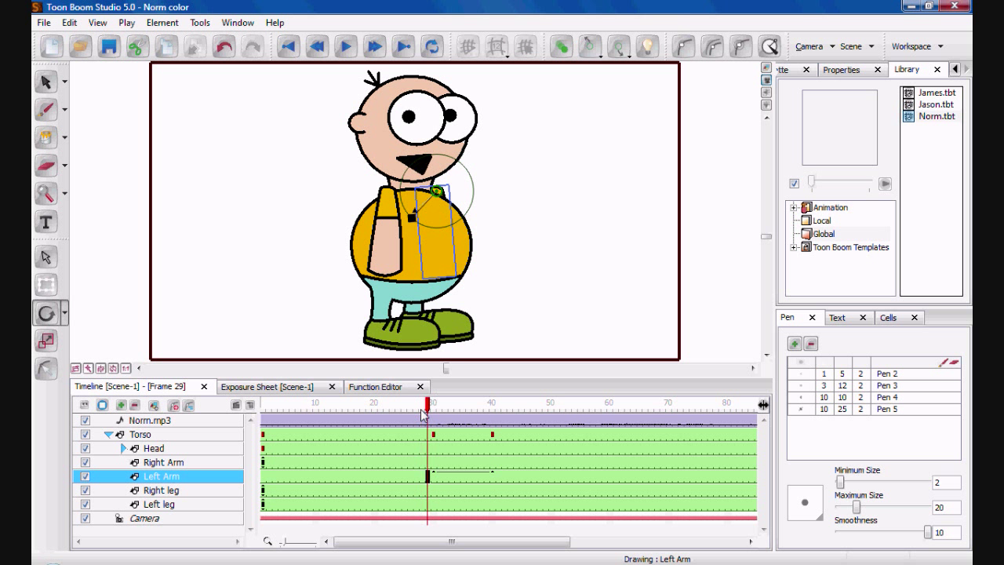
key("Return")
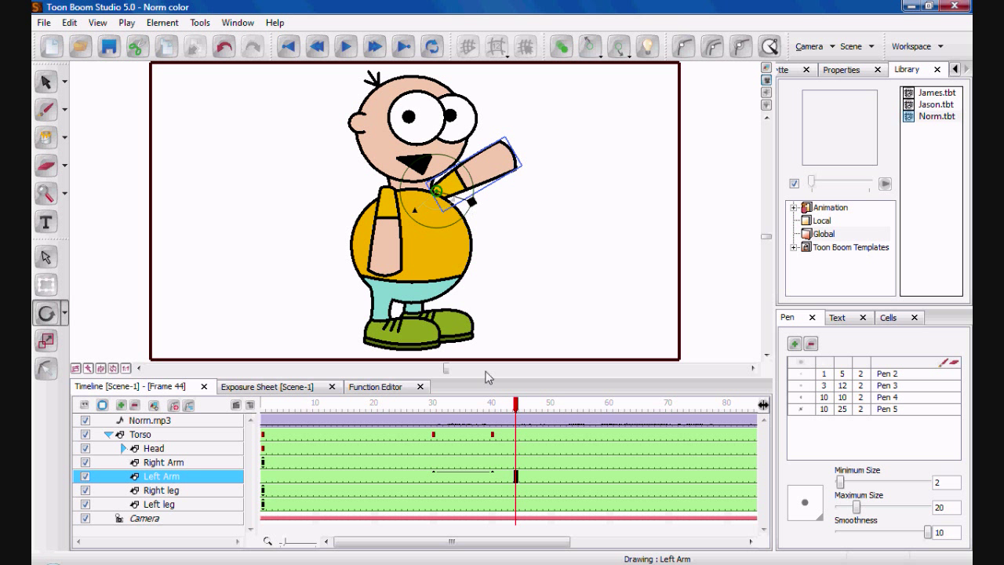
- Swing the left arm behind the head and outward at frames 40–52, lowering it at frame 66
left_click(492, 477)
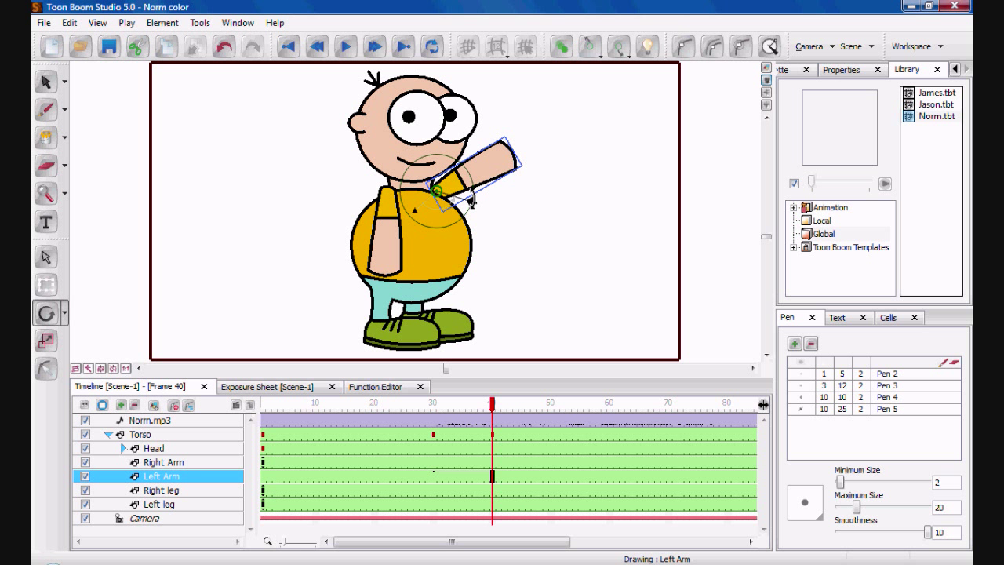
left_click_drag(471, 202, 474, 189)
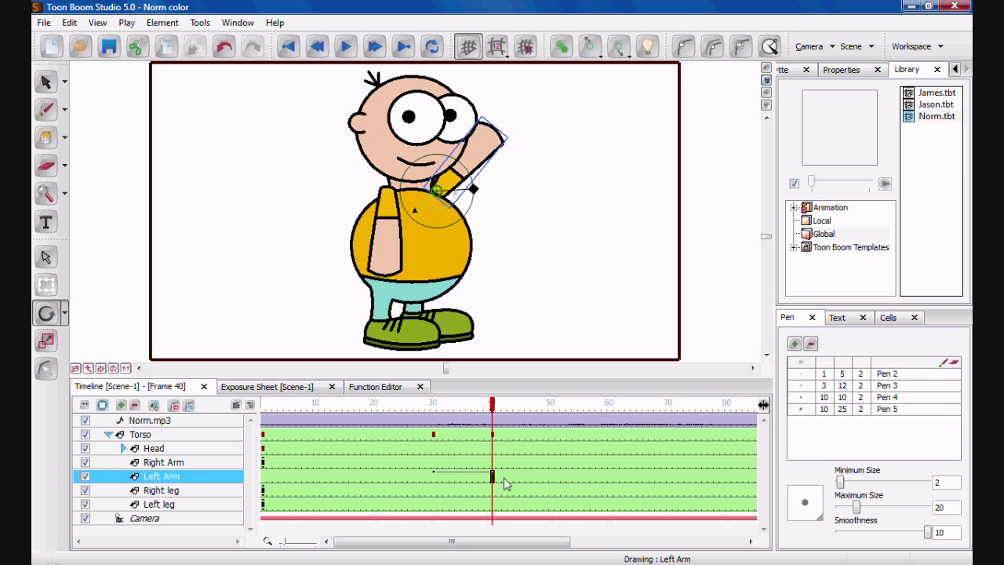
key("period")
key("period")
key("period")
key("period")
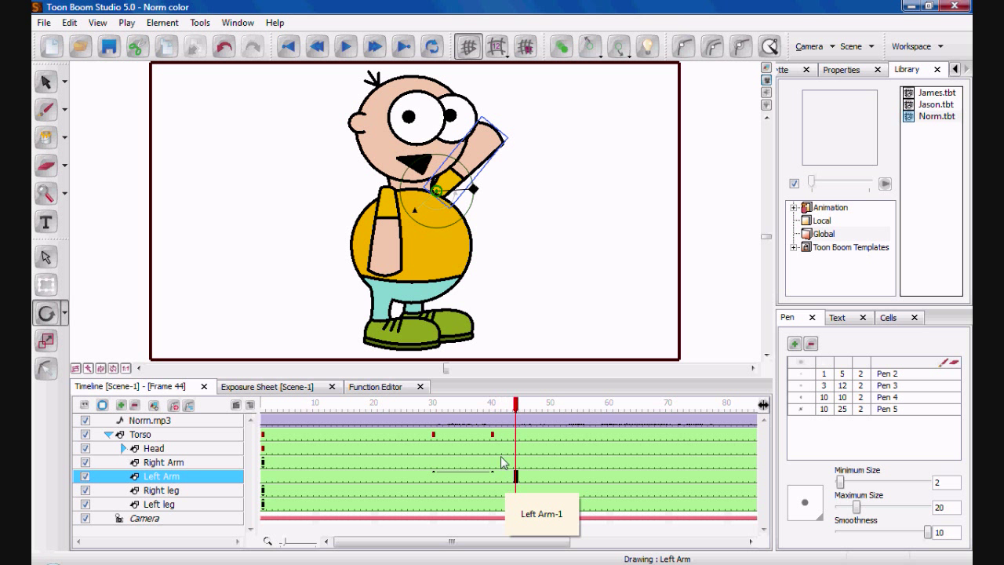
left_click_drag(473, 189, 474, 202)
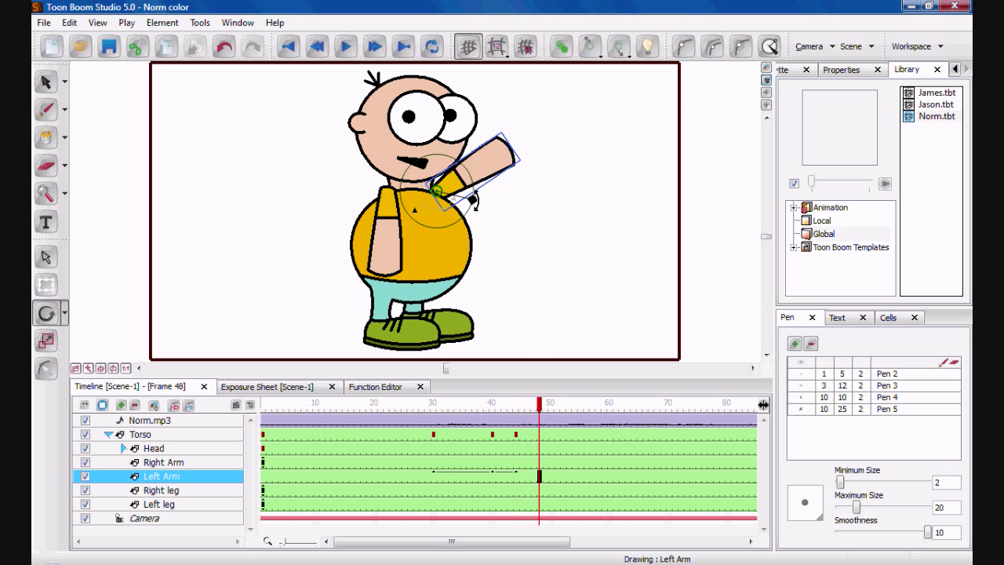
left_click_drag(472, 203, 470, 184)
key("period")
key("period")
key("period")
key("period")
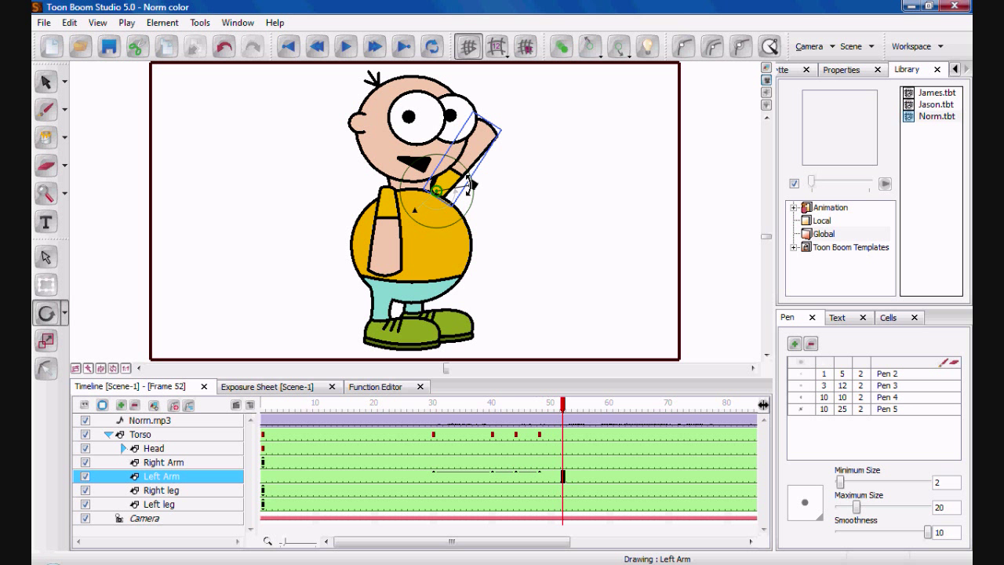
left_click_drag(472, 190, 474, 198)
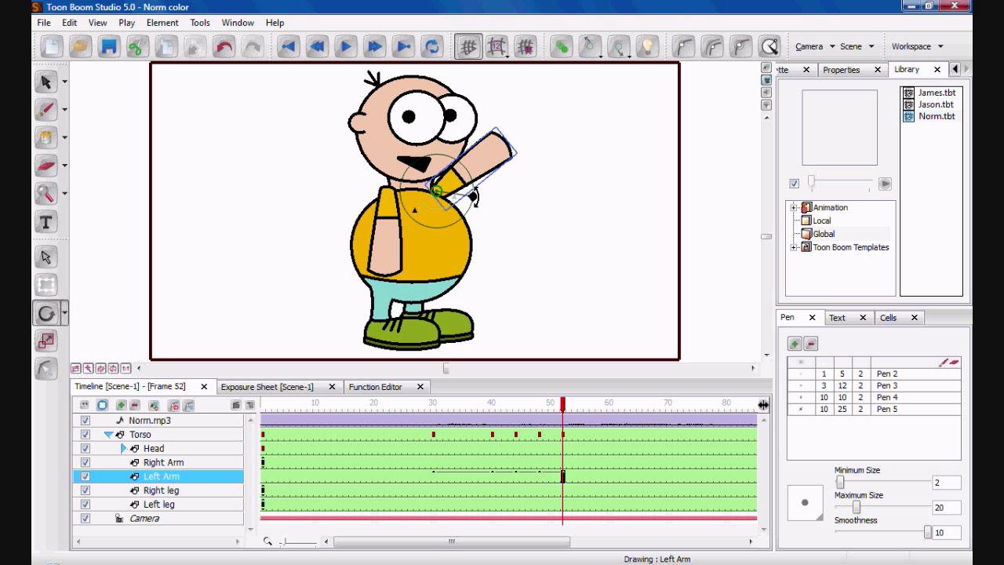
key("period")
key("period")
key("period")
key("period")
key("period")
key("period")
key("period")
key("period")
key("period")
key("period")
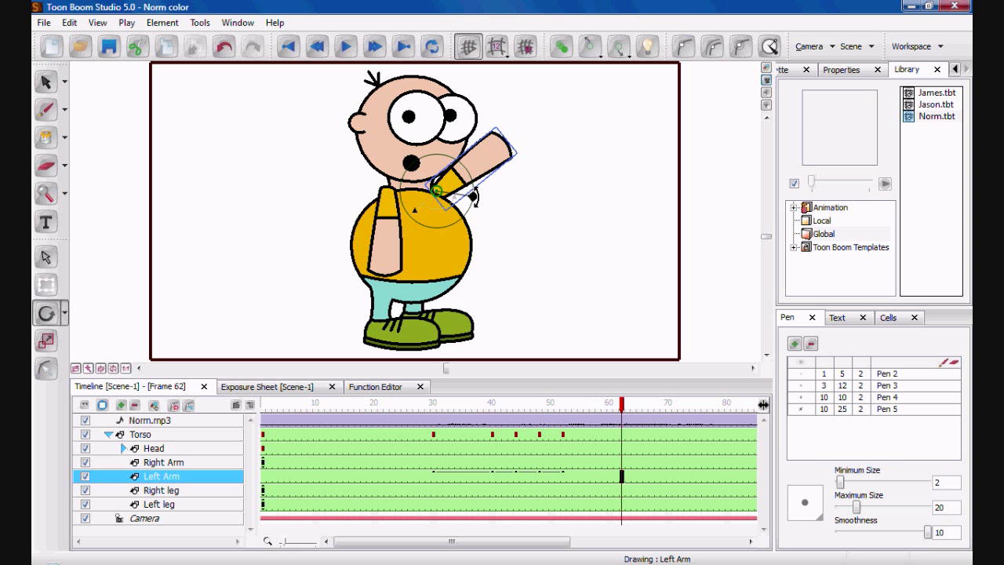
key("period")
key("period")
key("period")
key("period")
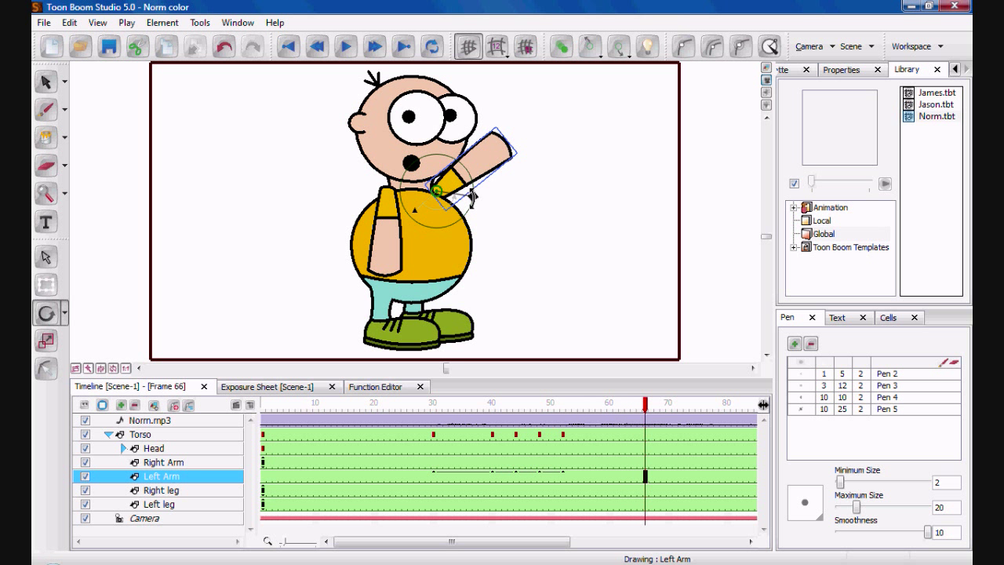
left_click_drag(473, 196, 453, 270)
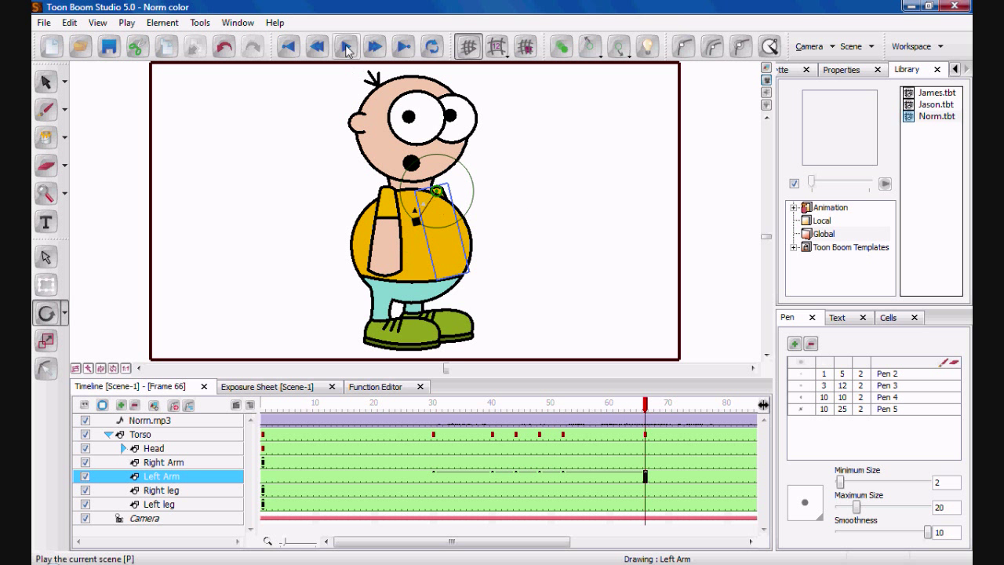
- Play the scene and check the arm poses at frames 30, 40, 44, 48, 52 and 66
left_click(345, 47)
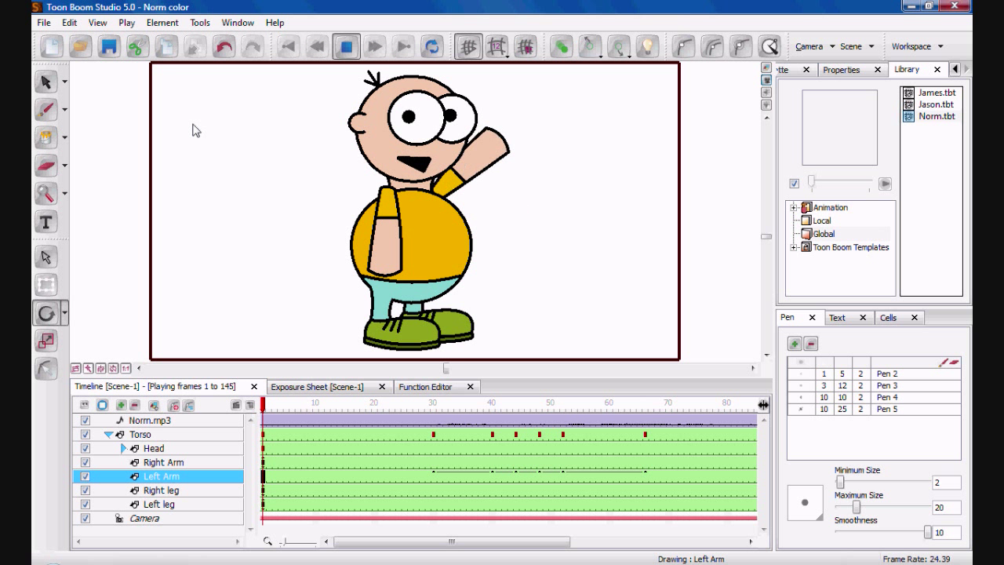
left_click(349, 47)
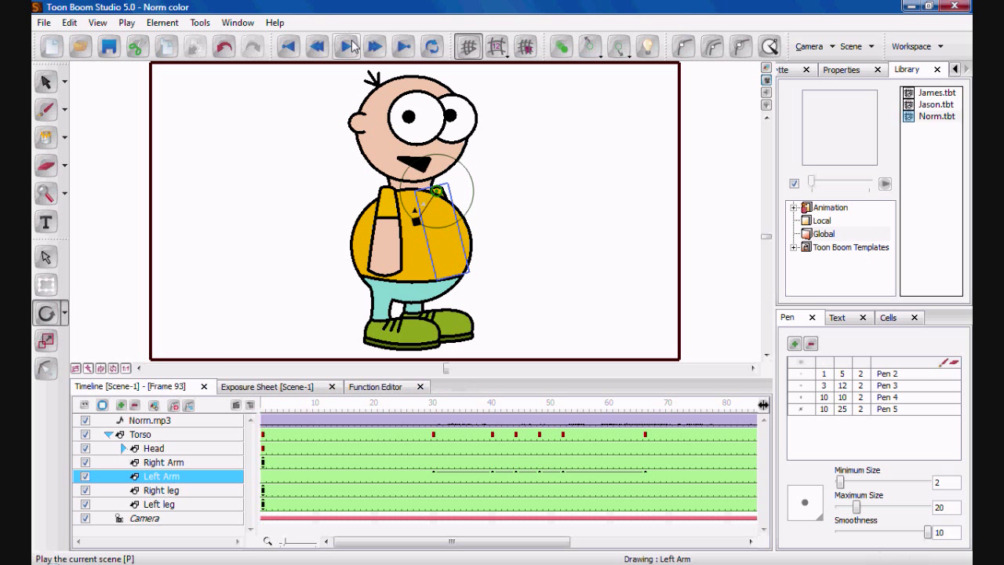
left_click(288, 47)
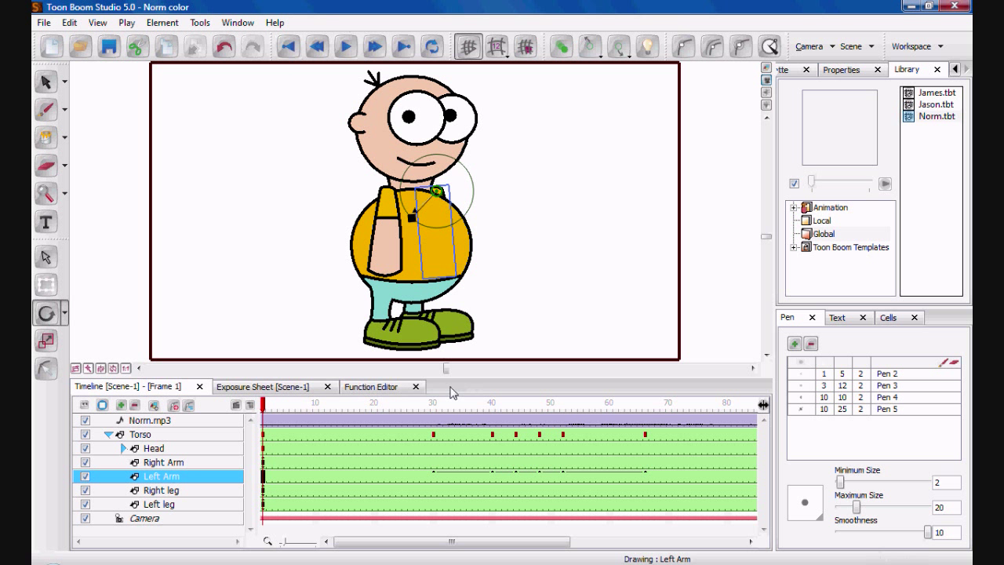
left_click(434, 474)
left_click(492, 473)
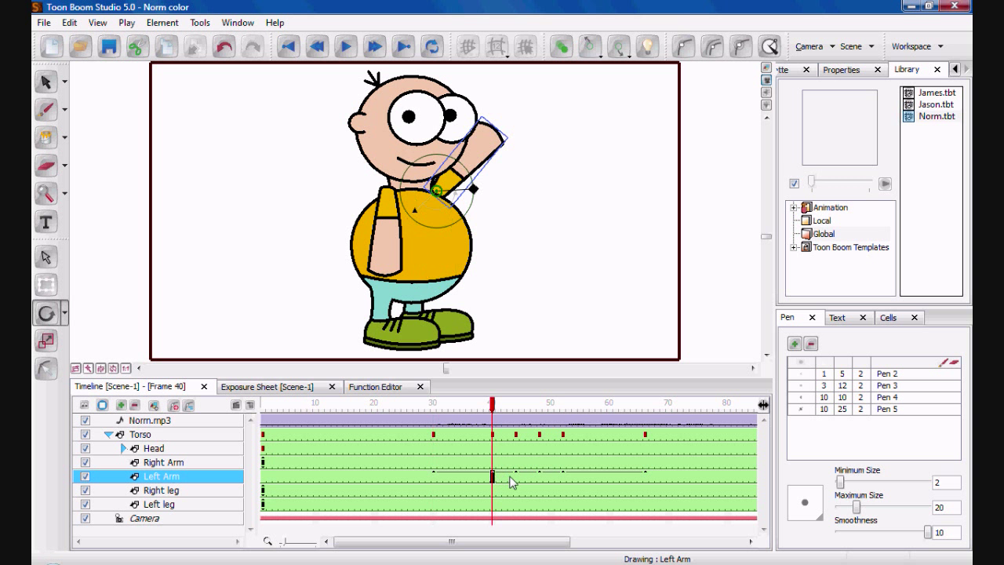
left_click(510, 476)
left_click(515, 476)
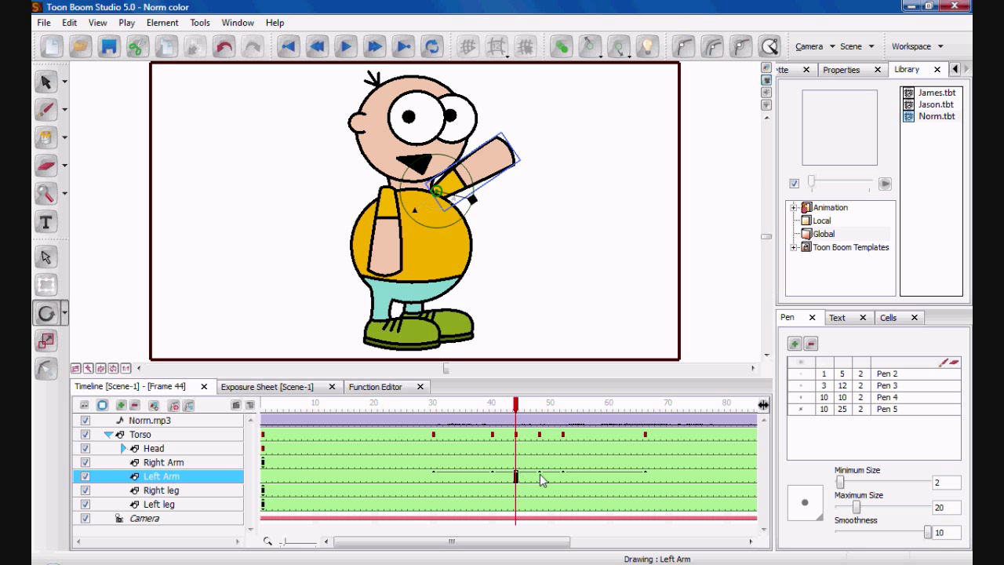
left_click(538, 475)
left_click(563, 475)
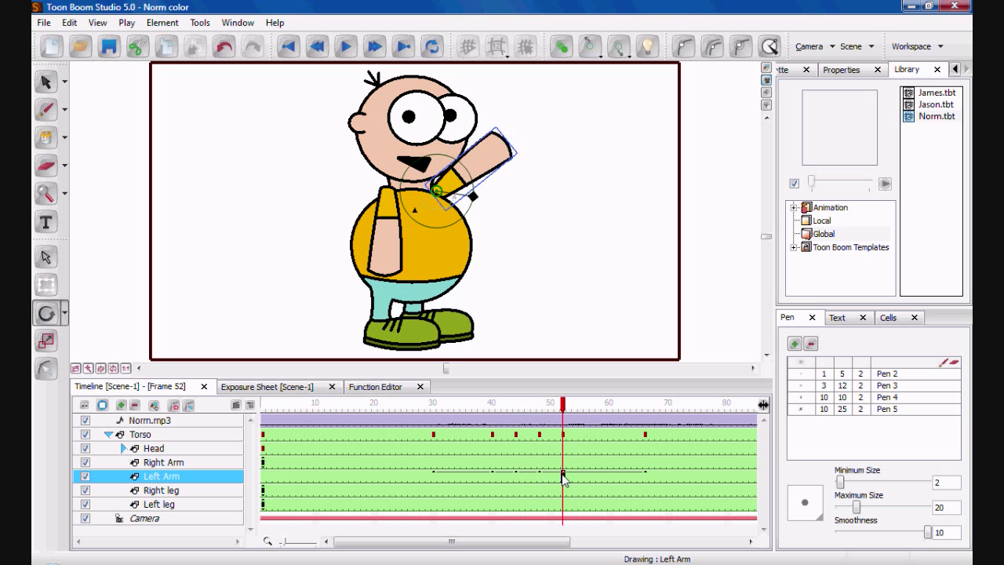
left_click(648, 474)
left_click(451, 475)
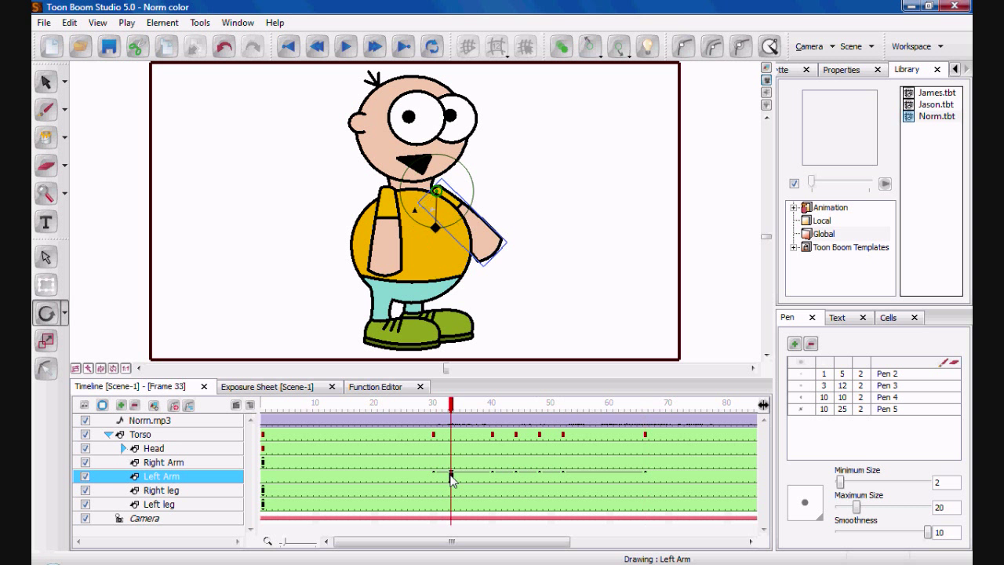
key("Return")
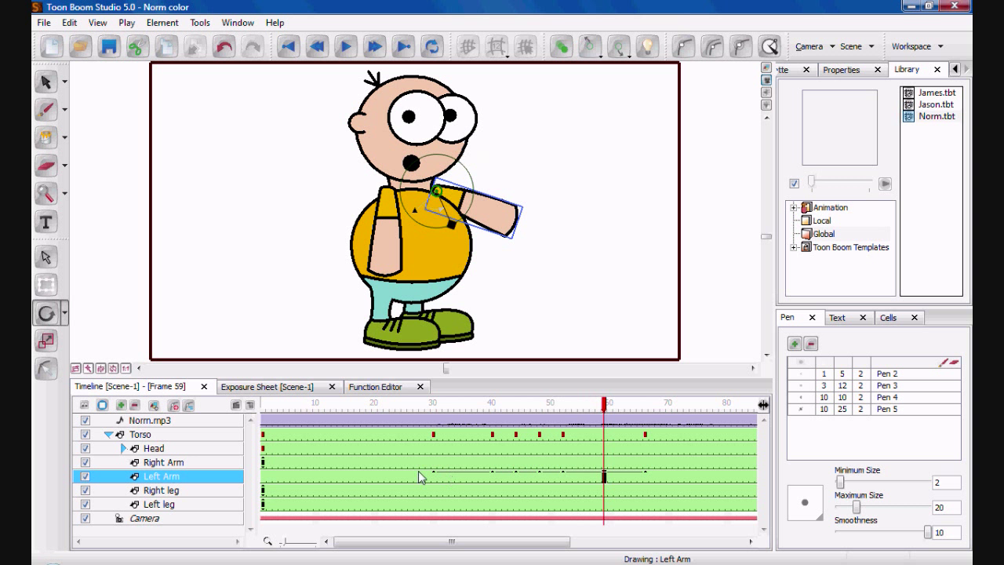
left_click(179, 436)
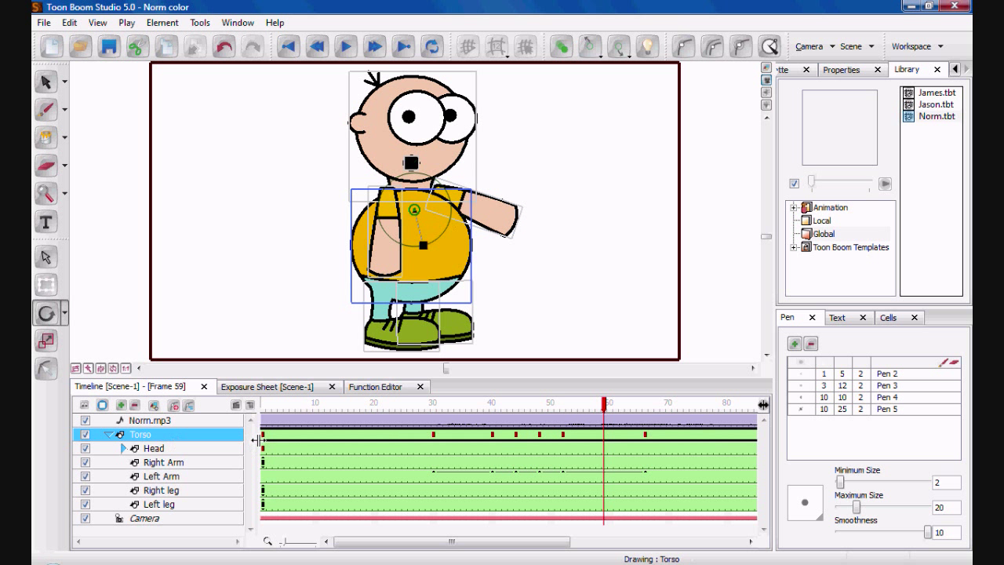
left_click(433, 434)
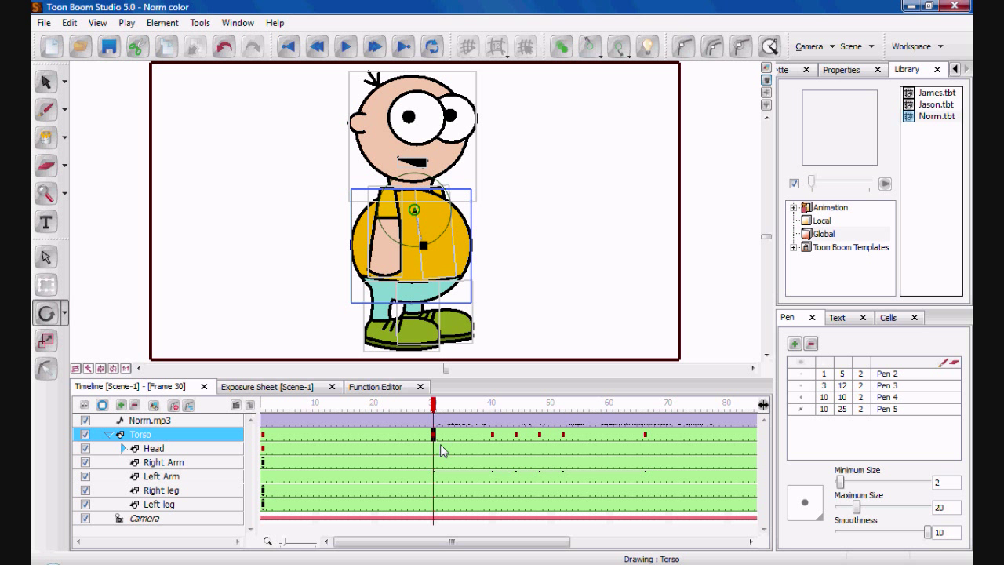
left_click(111, 434)
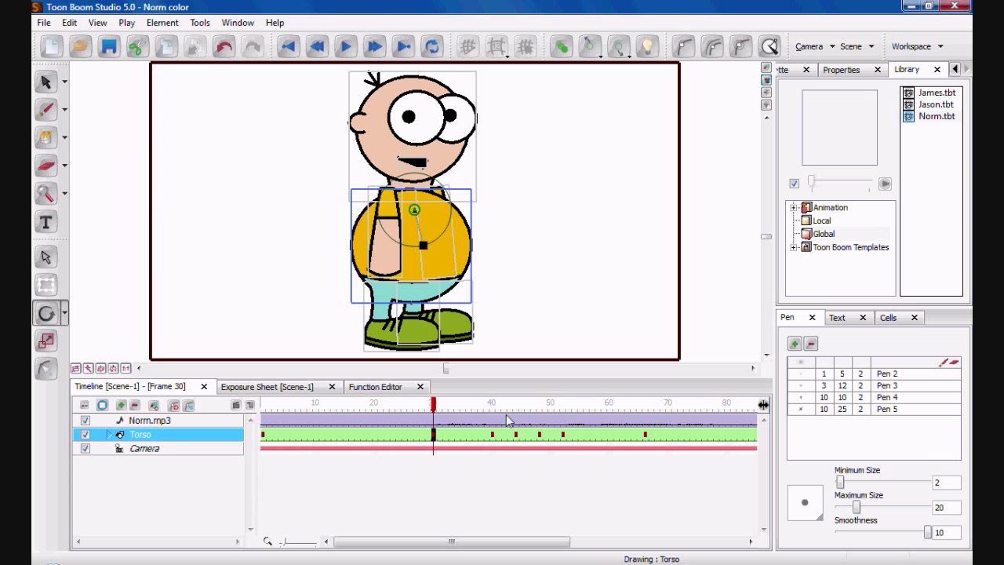
key("Return")
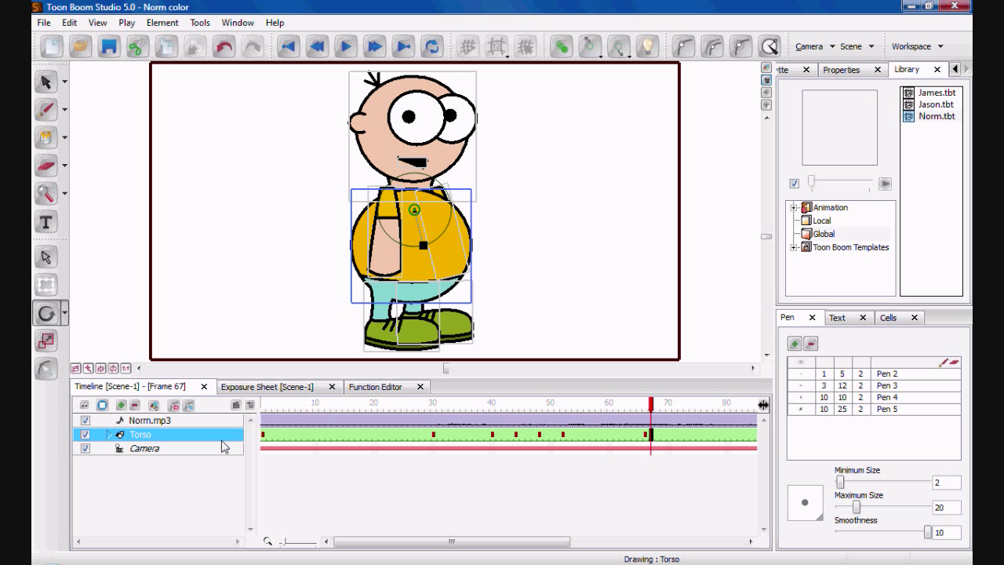
left_click(110, 436)
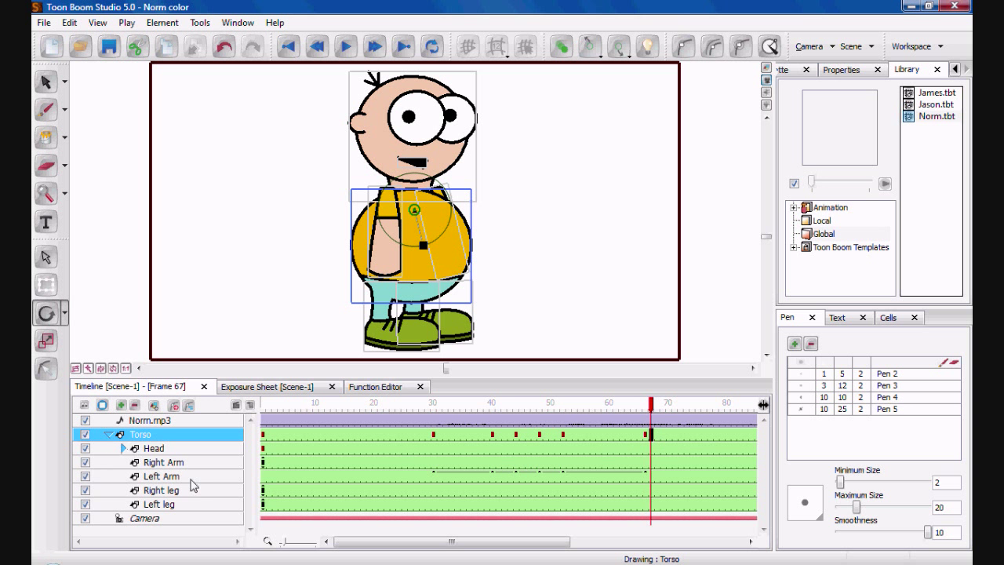
left_click(177, 447)
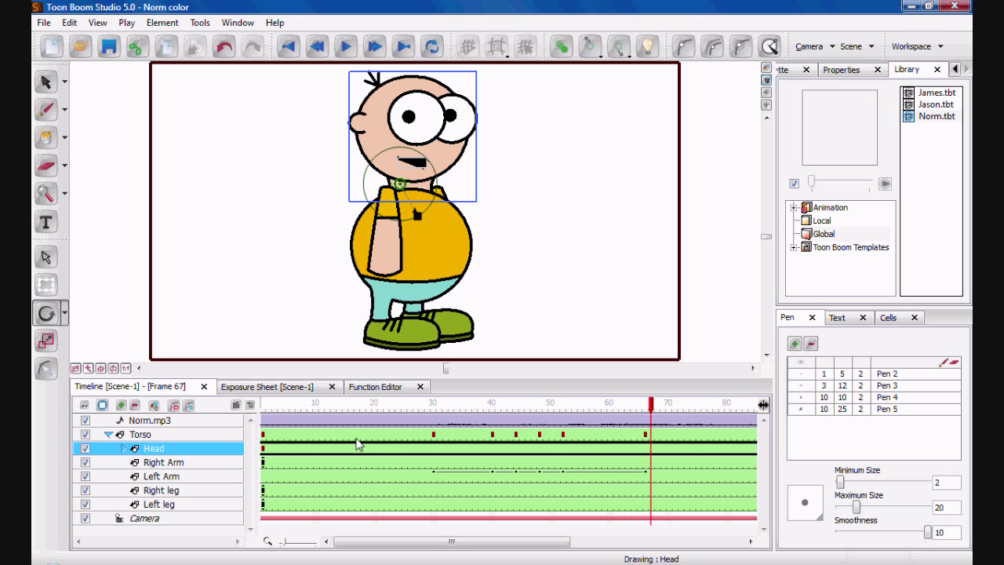
- Turn on onion skinning and rotate the head clockwise at frame 30
left_click(437, 451)
left_click(433, 450)
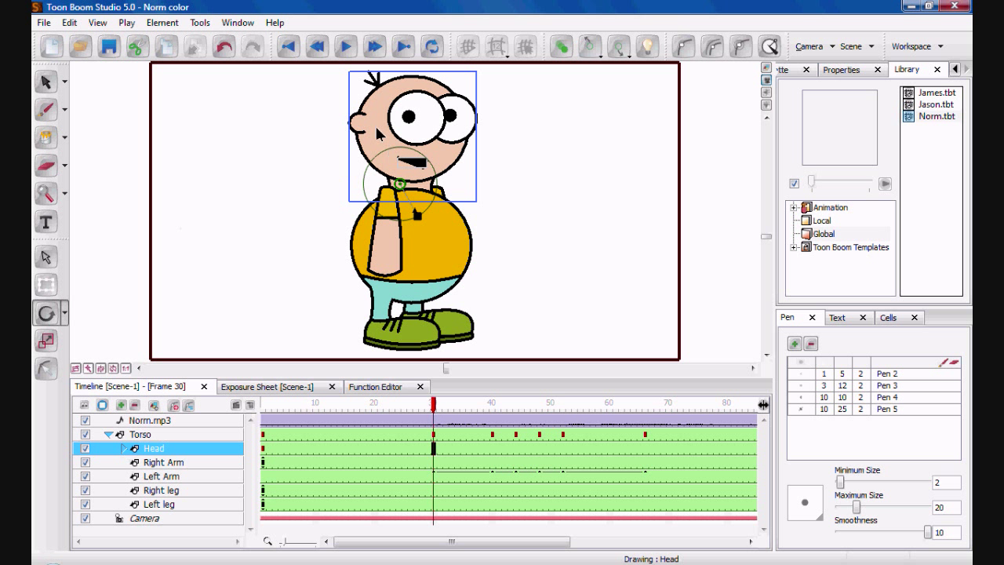
key("alt+o")
left_click(46, 285)
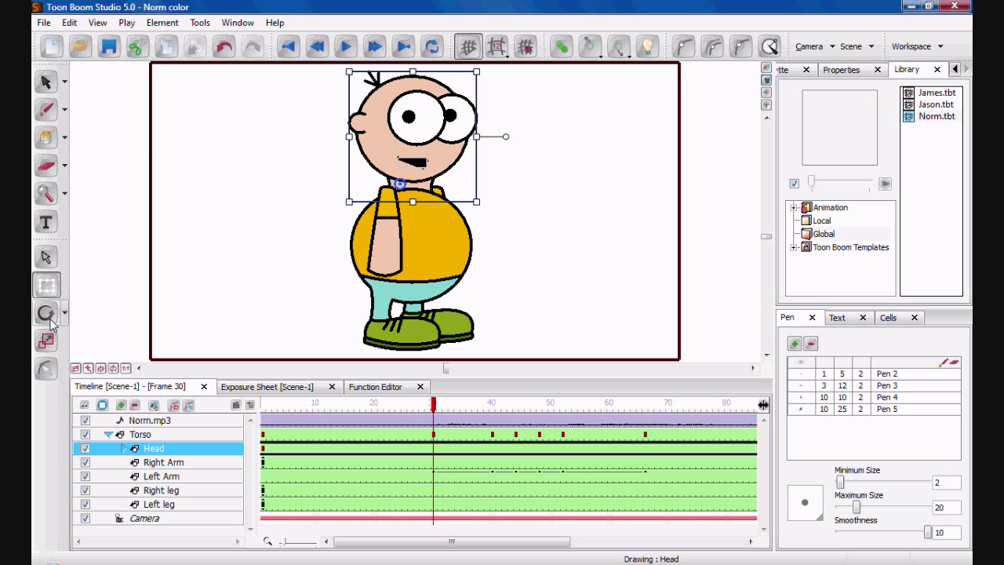
left_click(46, 313)
left_click(434, 449)
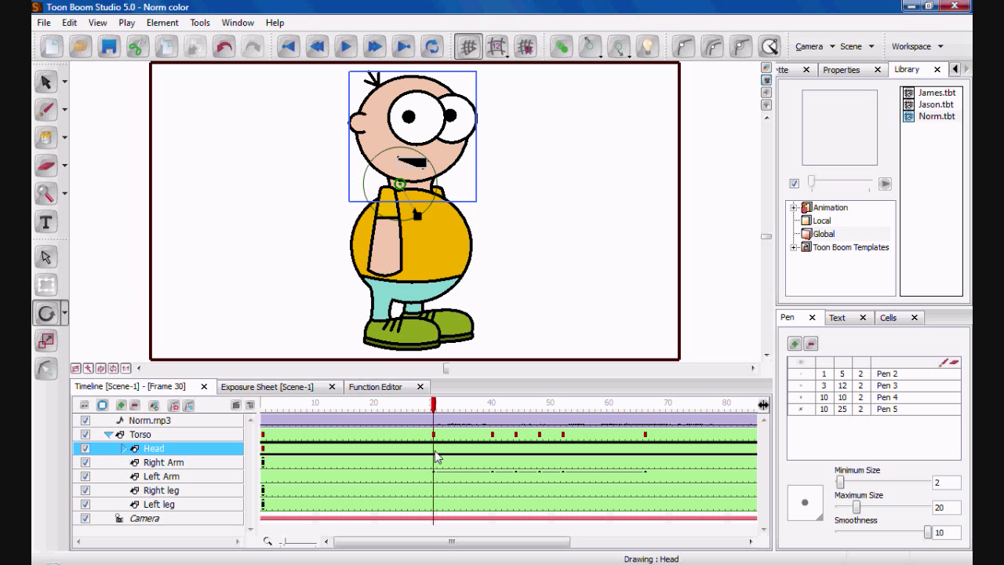
key("alt+o")
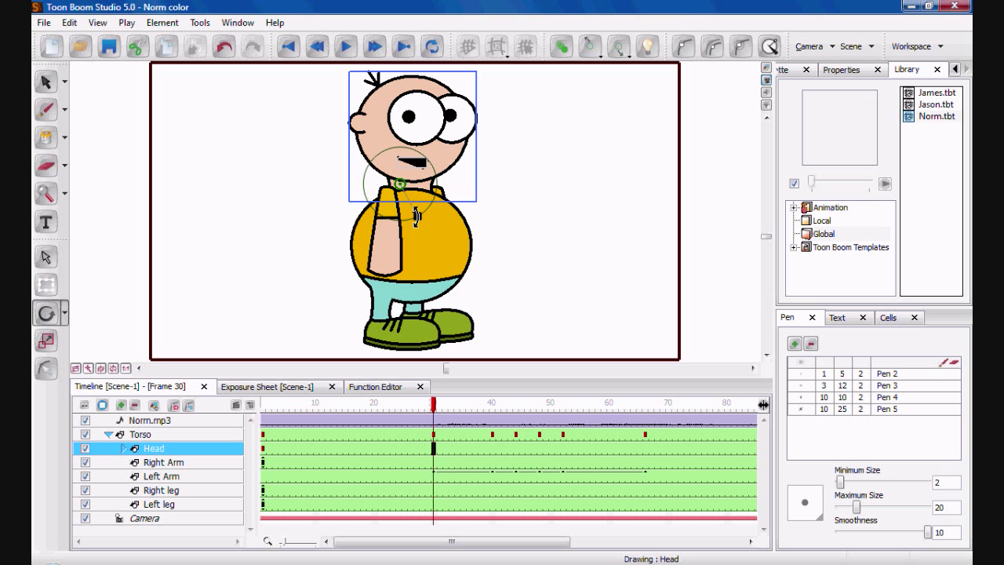
key("alt+o")
left_click_drag(416, 217, 414, 219)
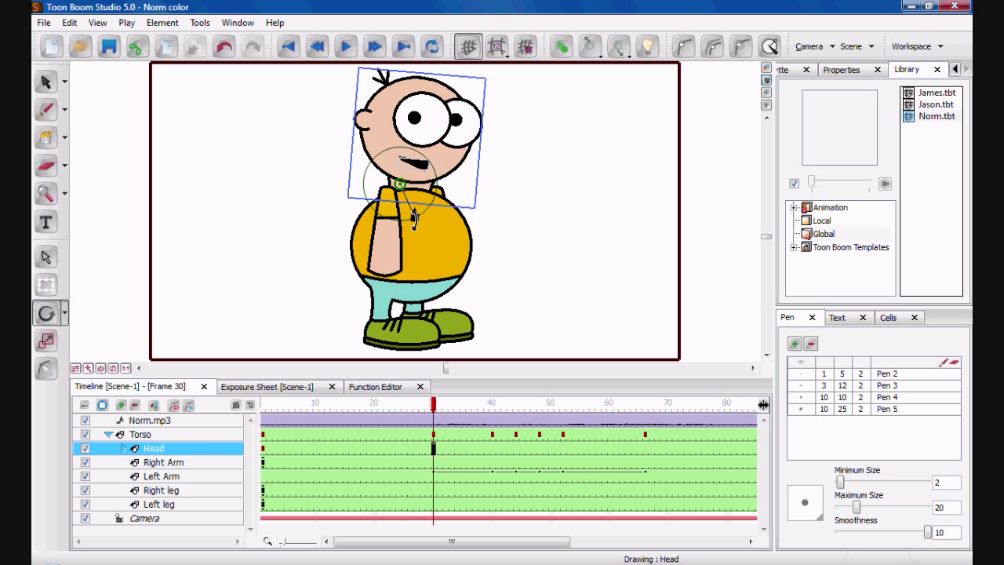
mouse_move(414, 220)
left_mouse_down()
mouse_move(397, 220)
mouse_move(409, 216)
left_mouse_up()
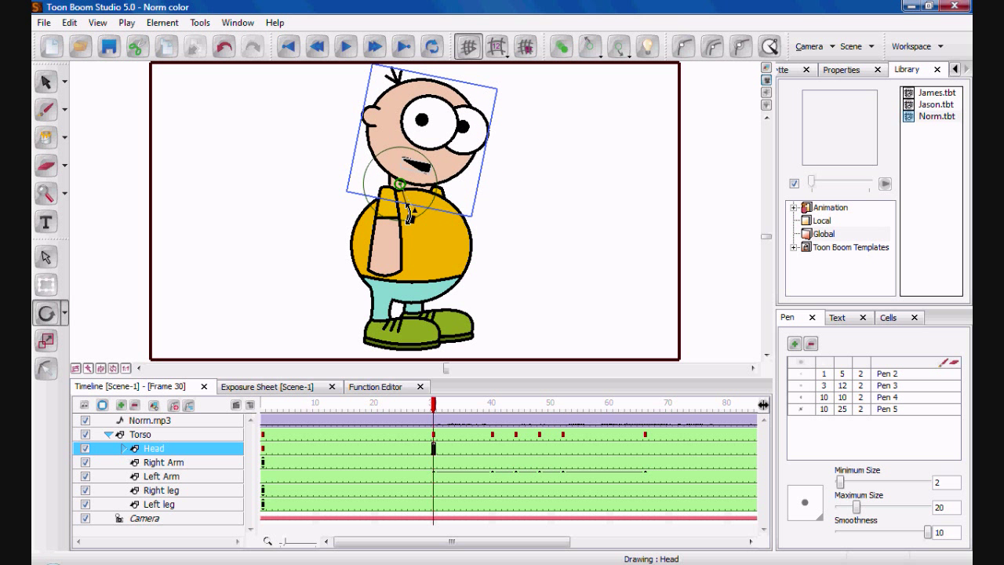
- Step through the frames to check lip sync, then straighten the head at frame 30
key("comma")
key("comma")
key("period")
key("period")
key("period")
key("comma")
key("comma")
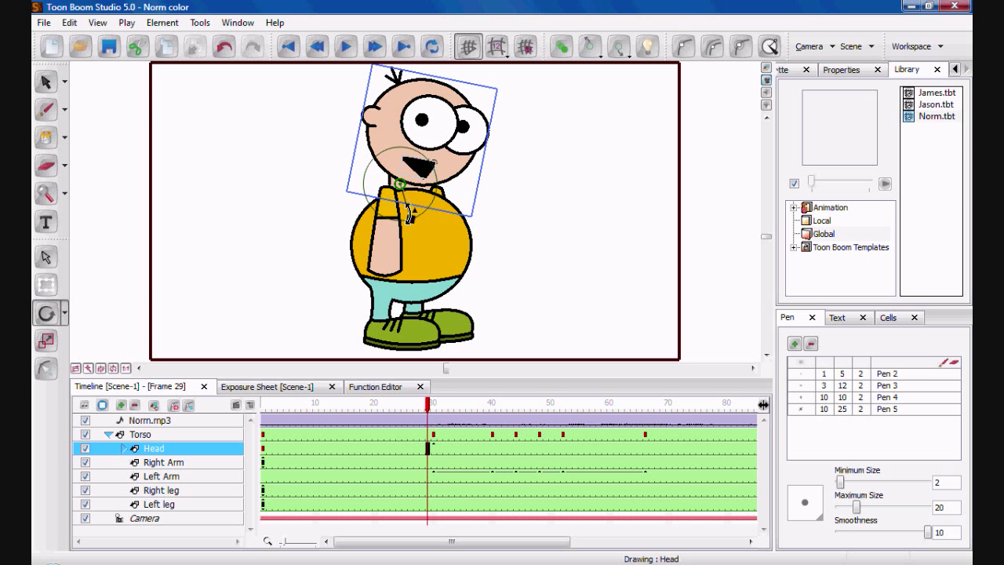
key("comma")
key("comma")
key("comma")
key("comma")
key("comma")
key("comma")
key("comma")
key("comma")
key("comma")
key("comma")
key("comma")
key("comma")
key("comma")
key("comma")
key("comma")
key("comma")
key("comma")
key("comma")
key("comma")
key("comma")
key("period")
key("period")
key("period")
key("period")
key("period")
key("period")
key("period")
key("period")
key("period")
key("period")
key("period")
key("period")
key("period")
key("period")
key("period")
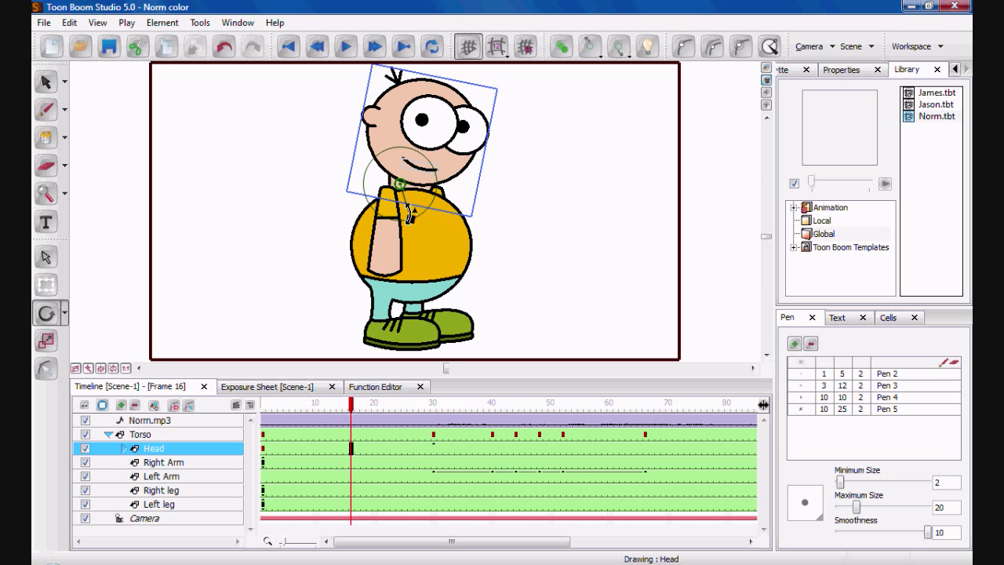
key("period")
key("period")
key("period")
key("period")
key("period")
key("period")
key("period")
key("period")
key("period")
key("period")
key("period")
key("period")
key("period")
key("period")
key("period")
key("period")
key("period")
key("period")
key("period")
key("period")
key("comma")
key("comma")
key("comma")
key("comma")
key("comma")
key("comma")
key("comma")
key("comma")
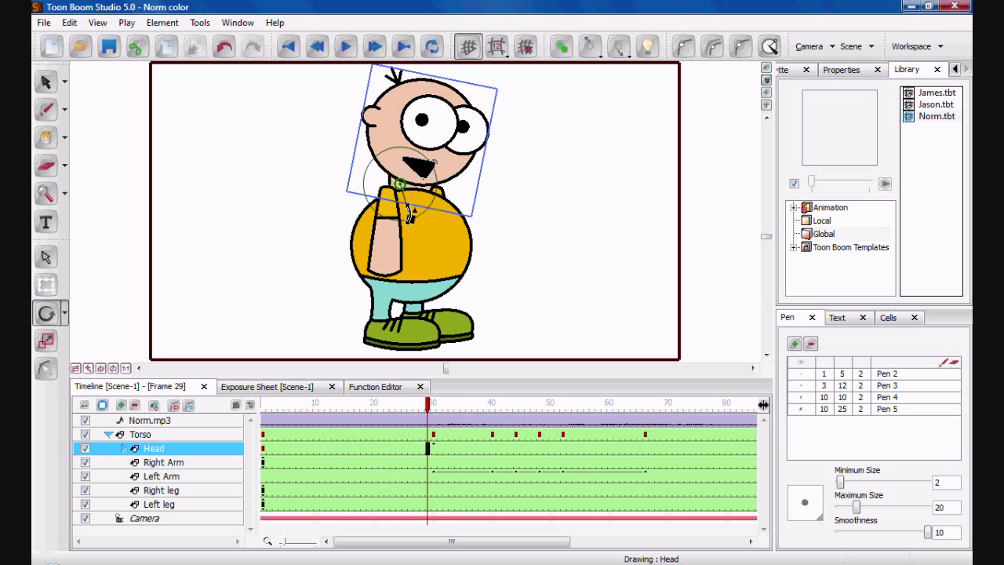
key("period")
left_click_drag(410, 216, 416, 219)
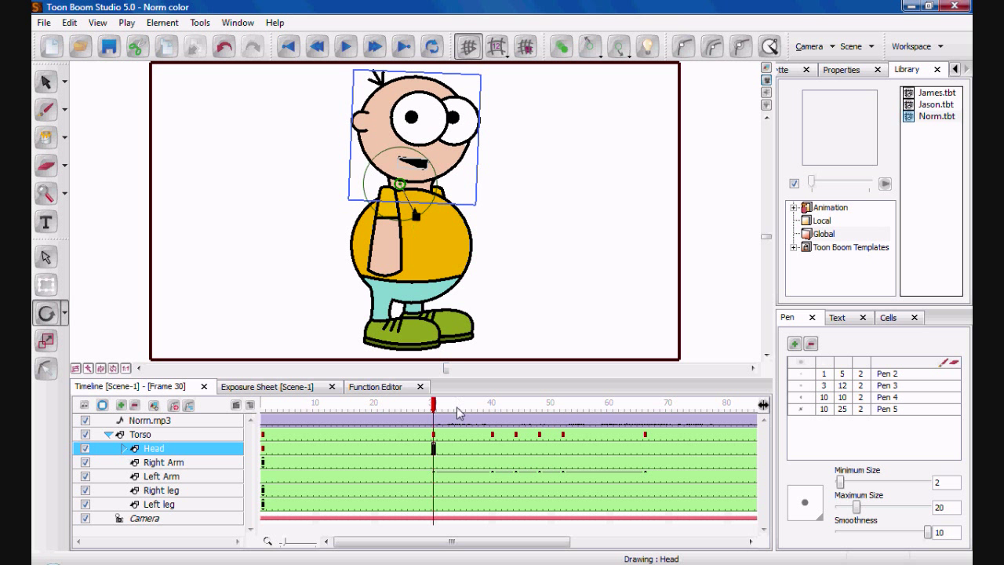
- Tilt the head slightly clockwise at frame 44 and nearly upright at frame 66
left_click(515, 448)
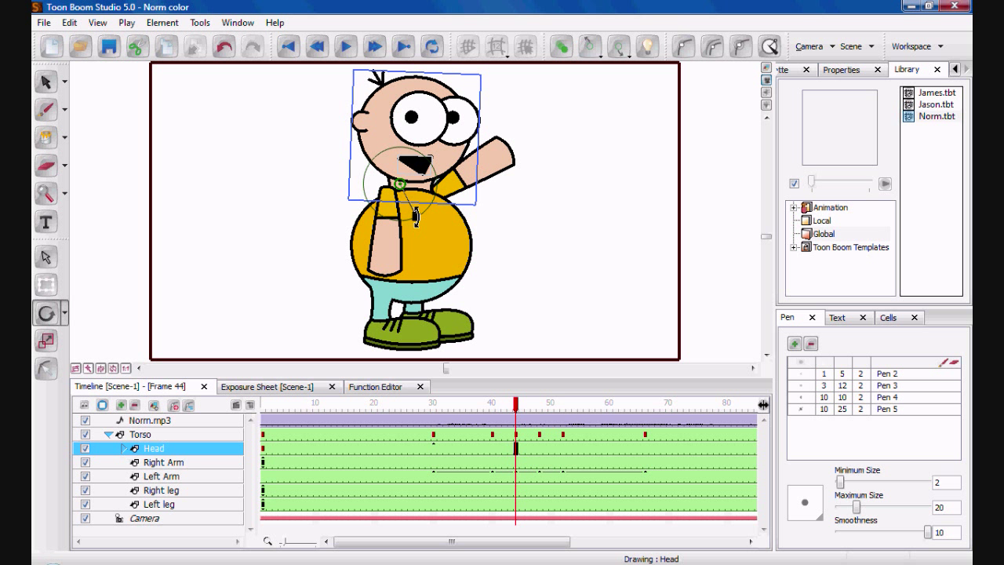
left_click_drag(416, 218, 411, 220)
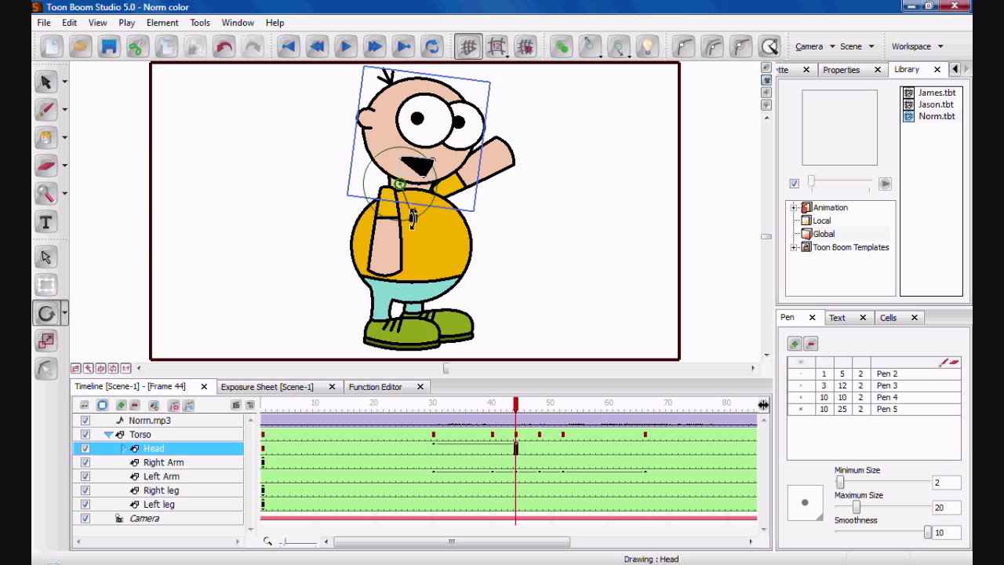
left_click(588, 448)
left_click_drag(588, 404, 645, 404)
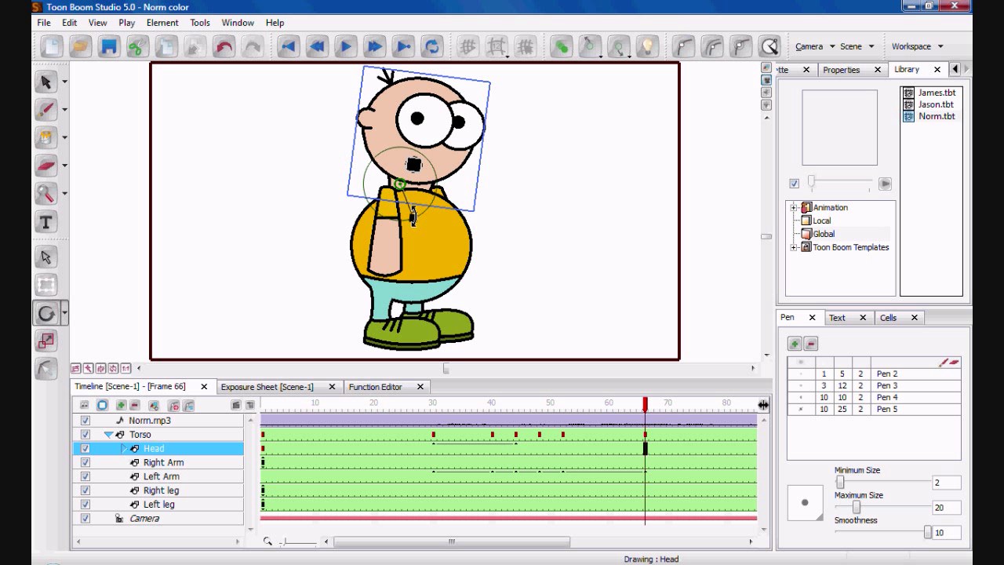
left_click_drag(413, 218, 415, 220)
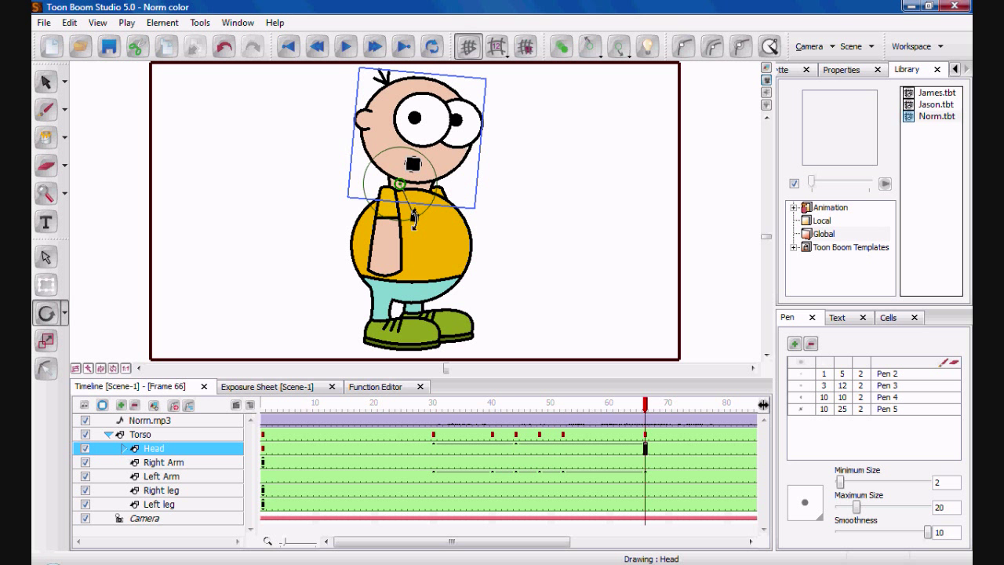
left_click(517, 450)
left_click(536, 451)
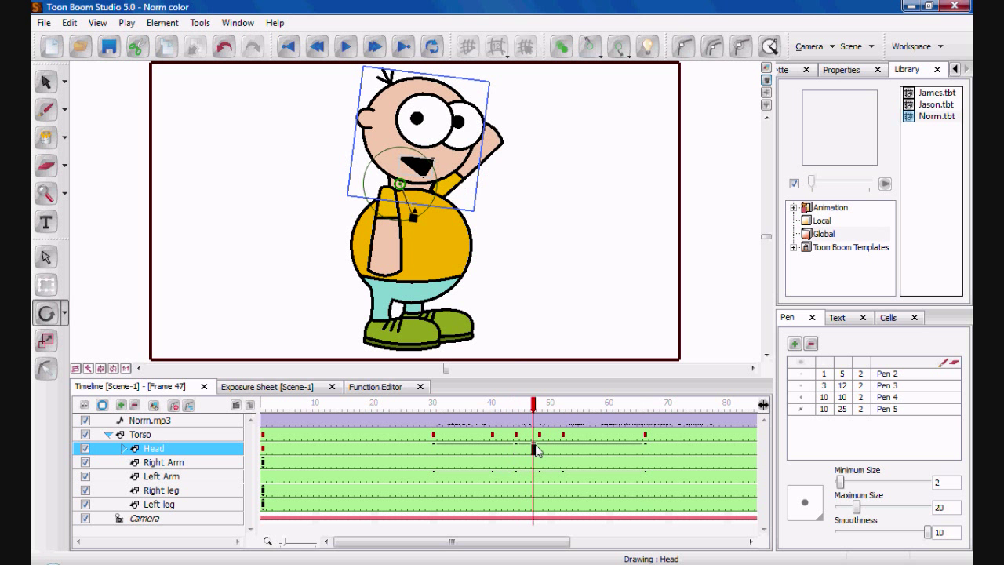
left_click(567, 453)
- Set a constant segment on the Head cell at frame 53 and key the head upright at frame 77
right_click(570, 447)
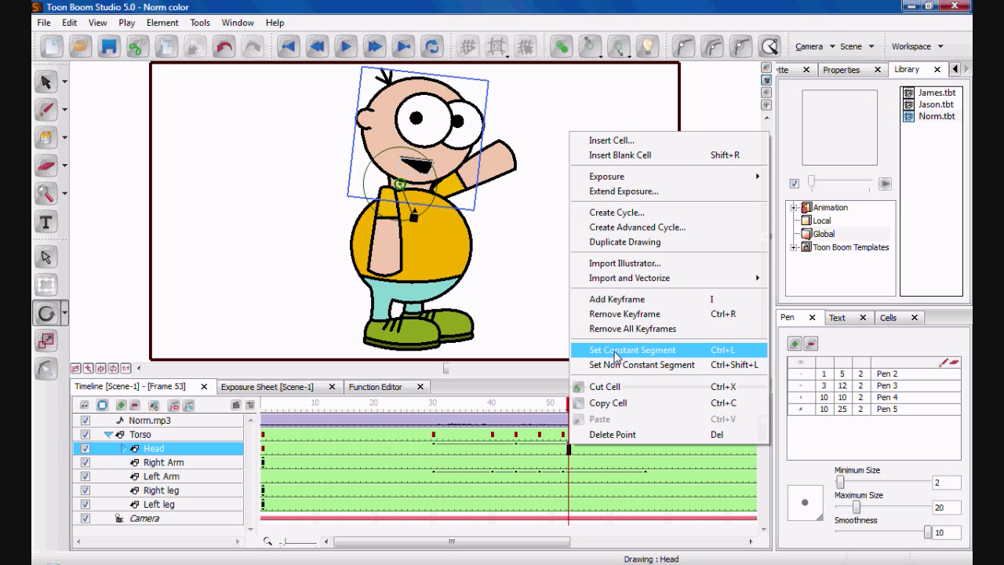
left_click(615, 350)
left_click(518, 449)
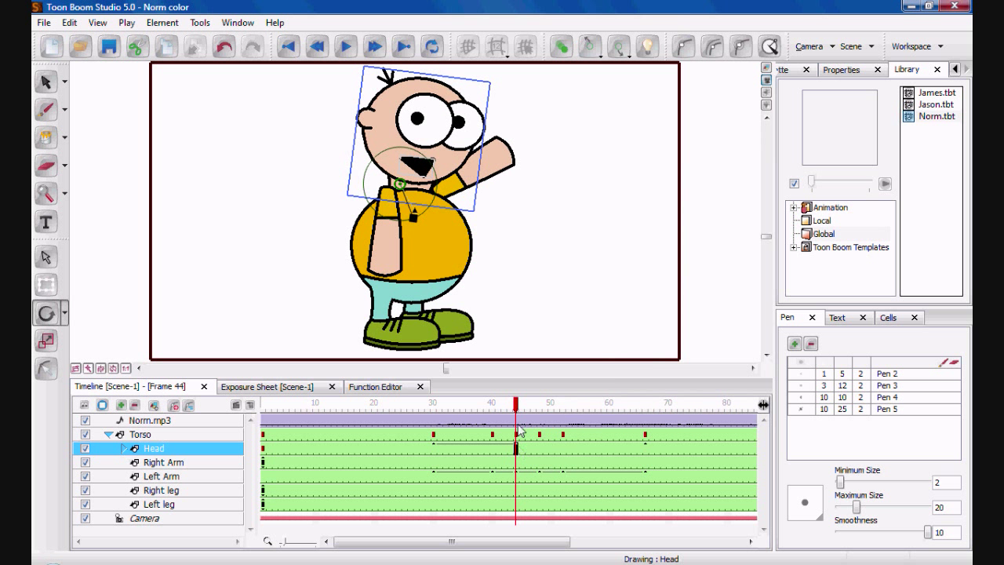
left_click_drag(517, 404, 712, 405)
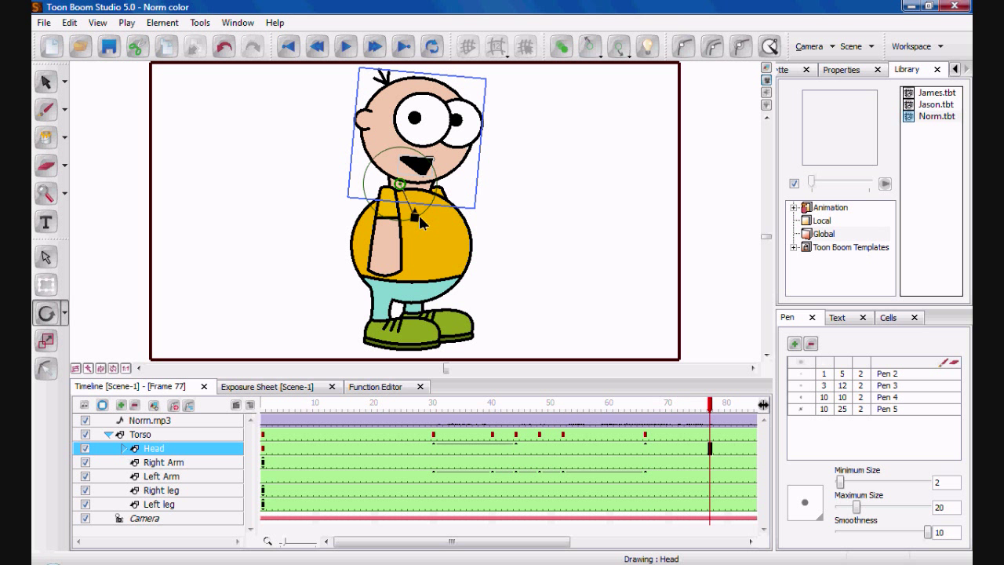
mouse_move(416, 219)
left_mouse_down()
mouse_move(405, 229)
mouse_move(417, 217)
left_mouse_up()
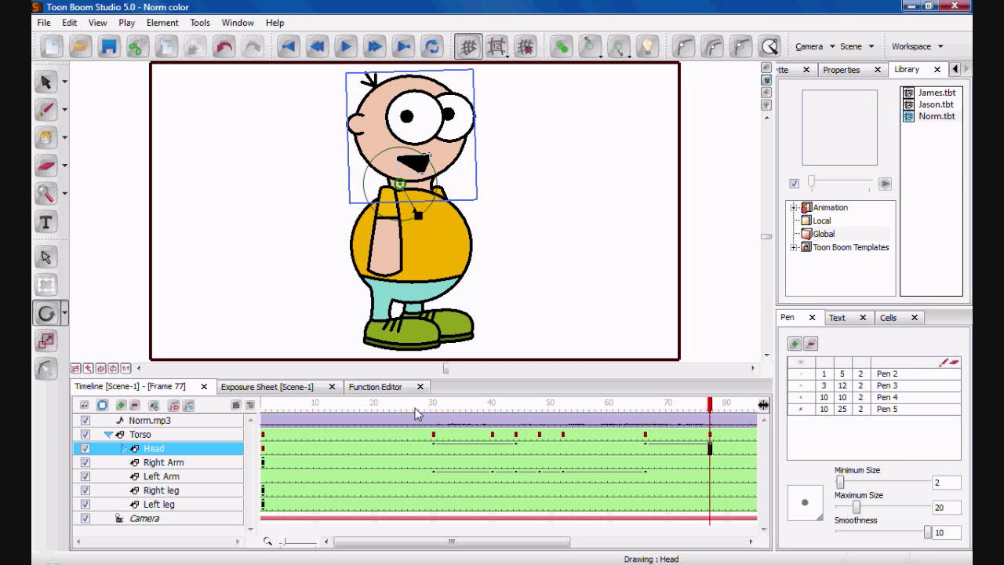
left_click(417, 406)
left_click(346, 49)
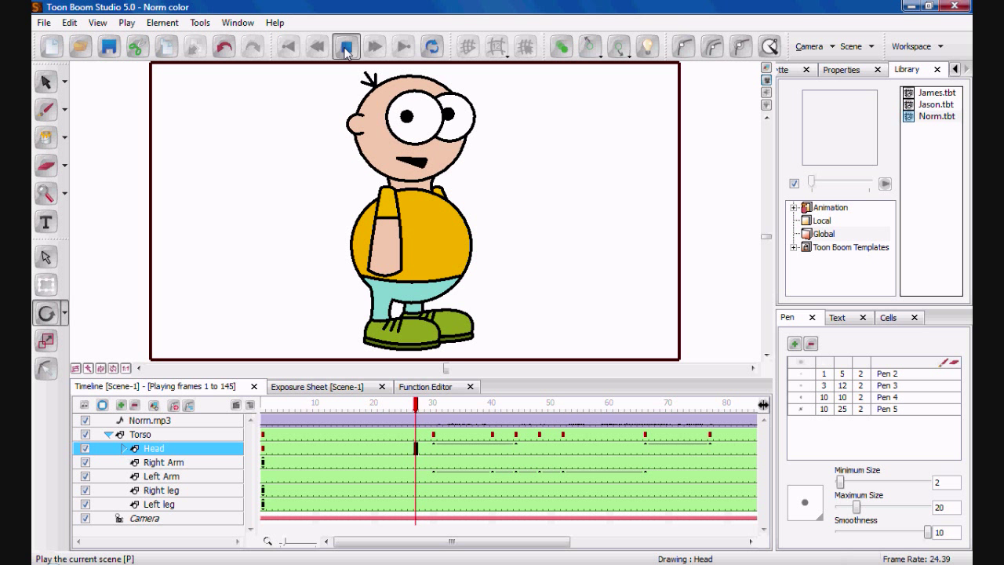
- Stop the playback and return to frame 1
left_click(346, 49)
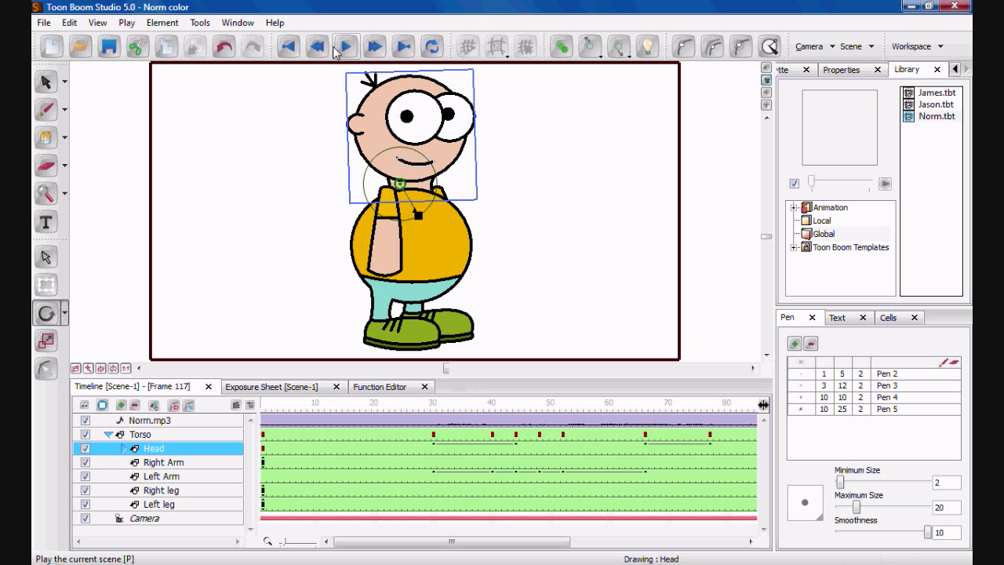
left_click(290, 49)
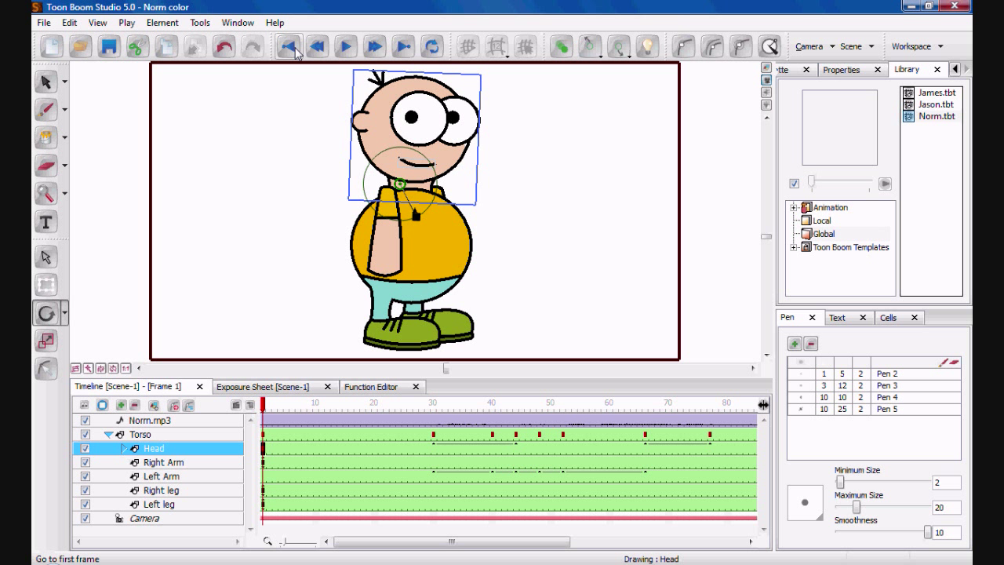
- Rotate the Right leg at frames 1, 10 and 19, then select its cells 20–58
left_click(298, 490)
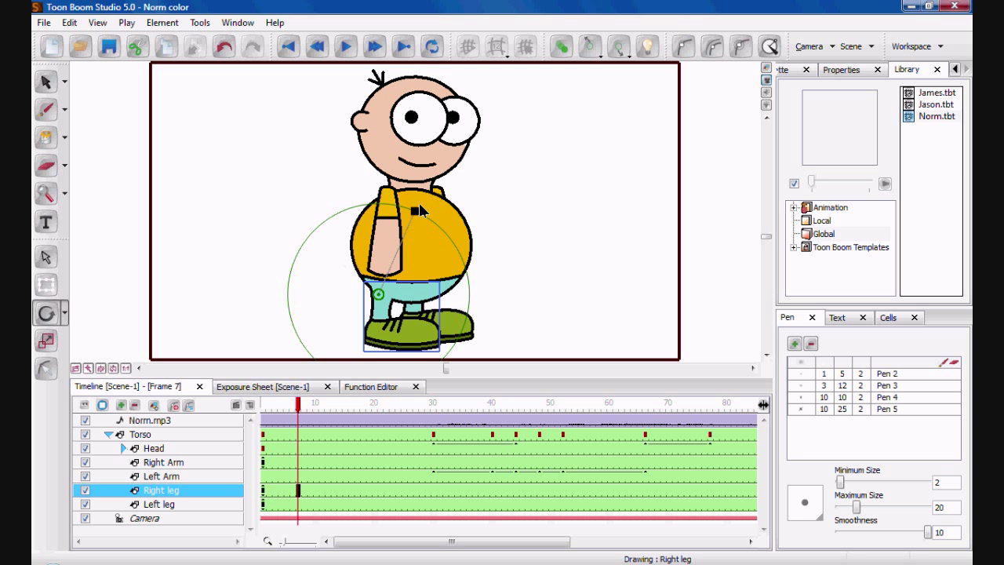
left_click(267, 492)
left_click_drag(414, 210, 403, 207)
left_click(316, 490)
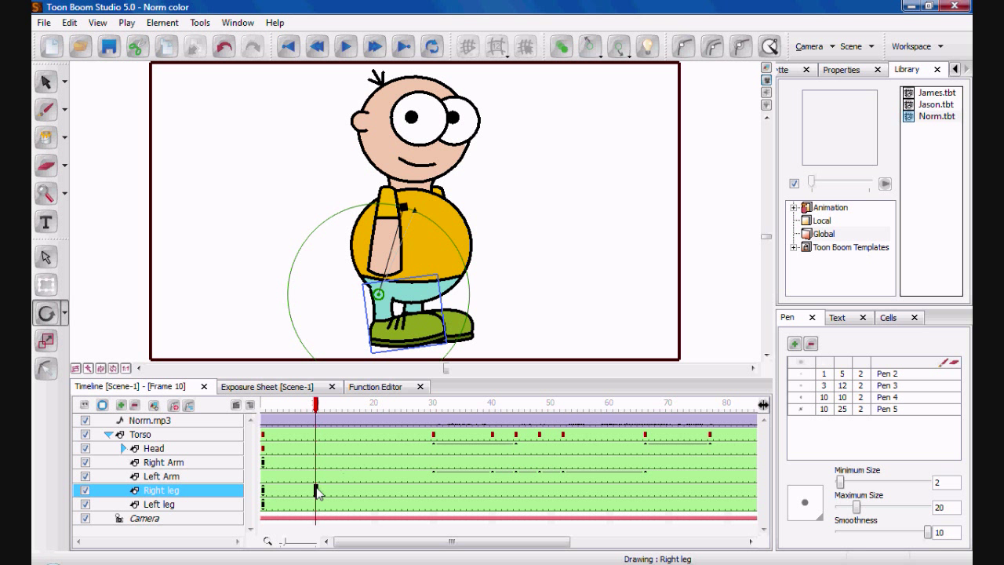
mouse_move(403, 206)
left_mouse_down()
mouse_move(416, 231)
mouse_move(405, 243)
left_mouse_up()
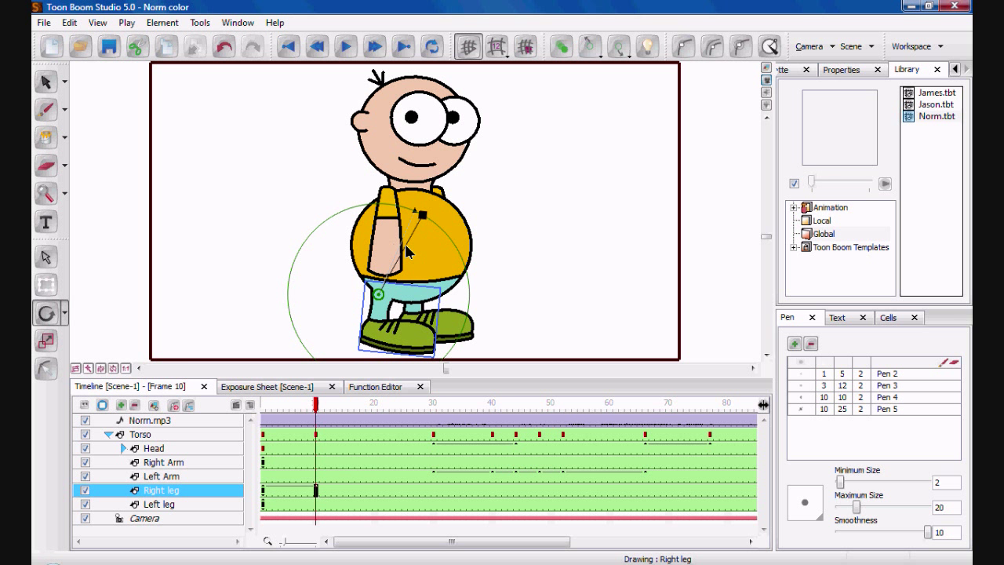
left_click(369, 490)
mouse_move(420, 216)
left_mouse_down()
mouse_move(408, 203)
mouse_move(393, 206)
mouse_move(420, 220)
left_mouse_up()
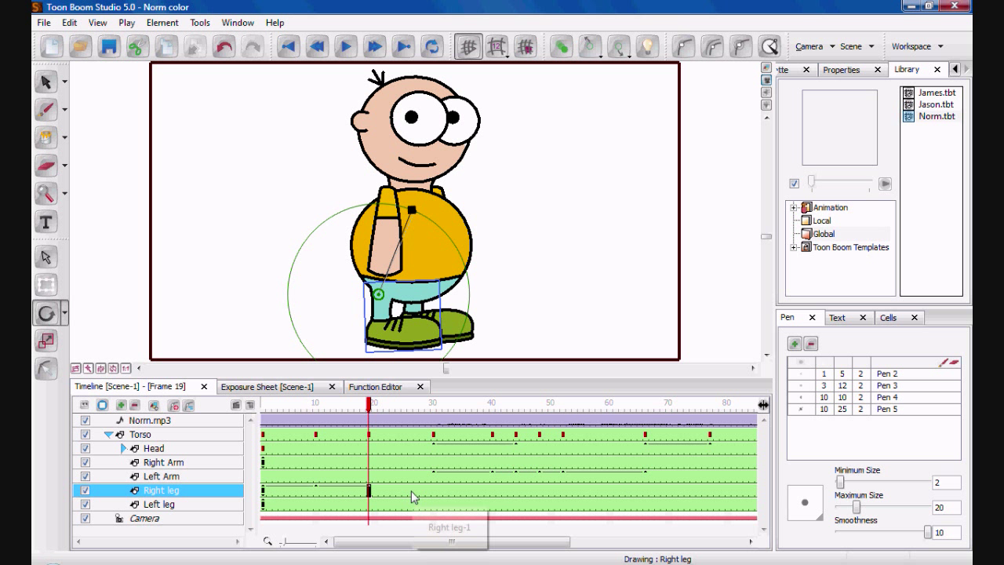
left_click_drag(375, 490, 635, 488)
- Delete the Right leg cells 20–58 and copy the frames 1–19 swing to start at frame 20
key("Delete")
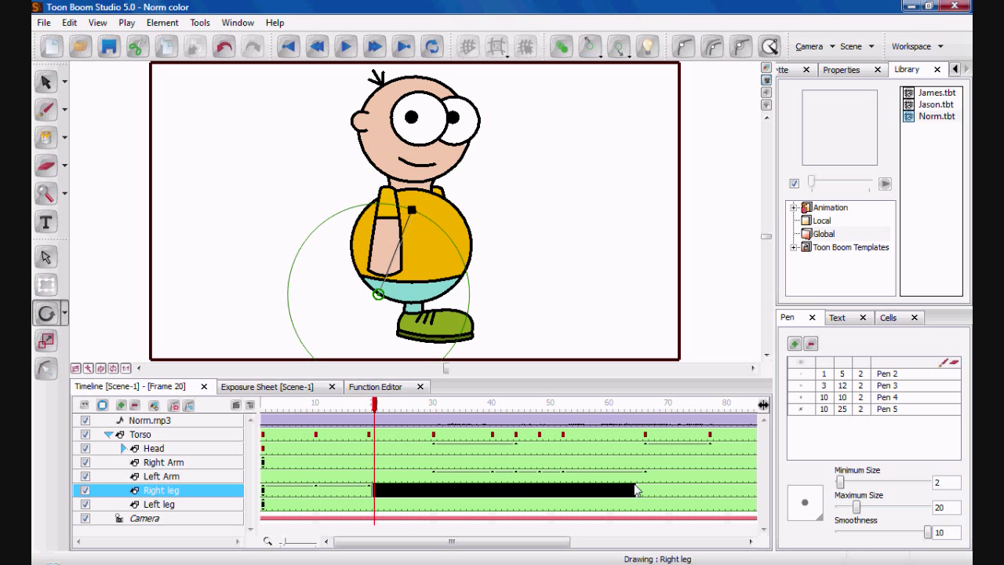
left_click(265, 492)
left_click_drag(371, 491, 266, 491)
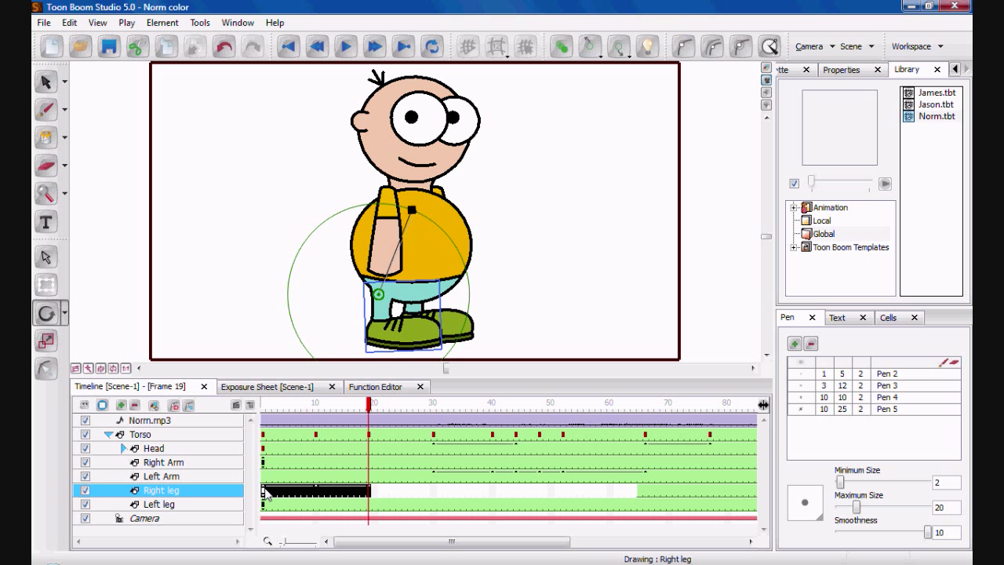
left_click_drag(267, 492, 379, 495)
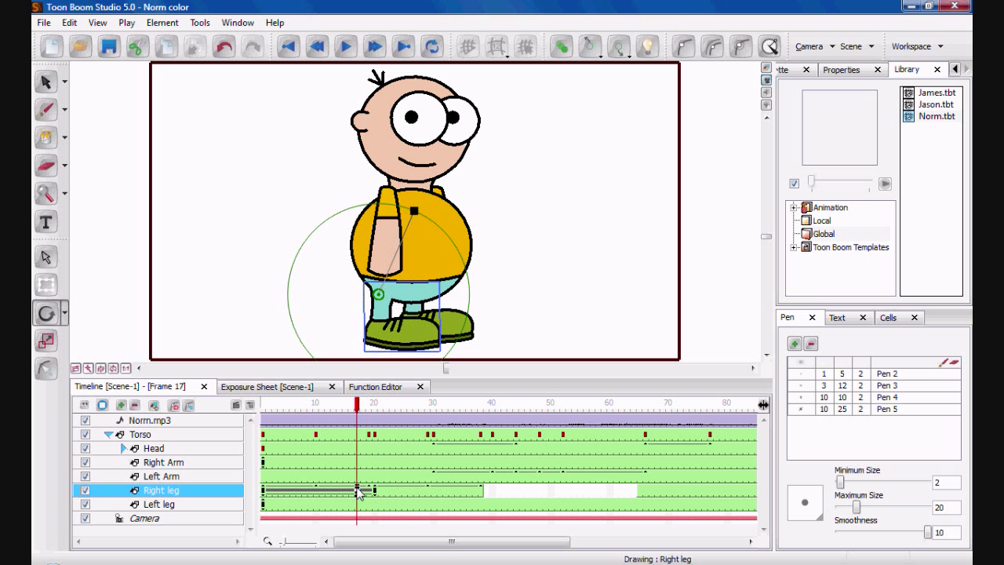
left_click(345, 404)
left_click_drag(313, 412, 352, 463)
left_click(442, 333)
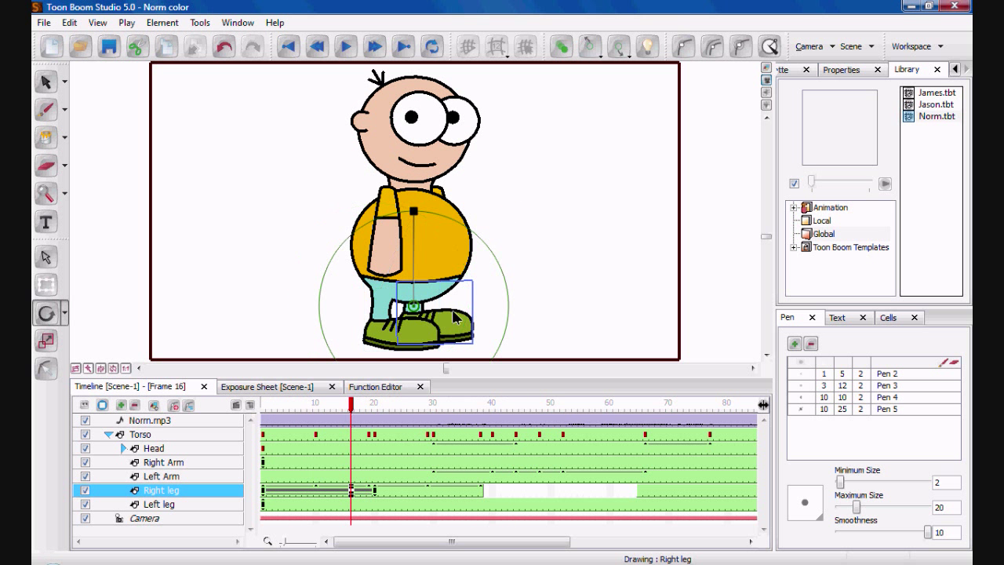